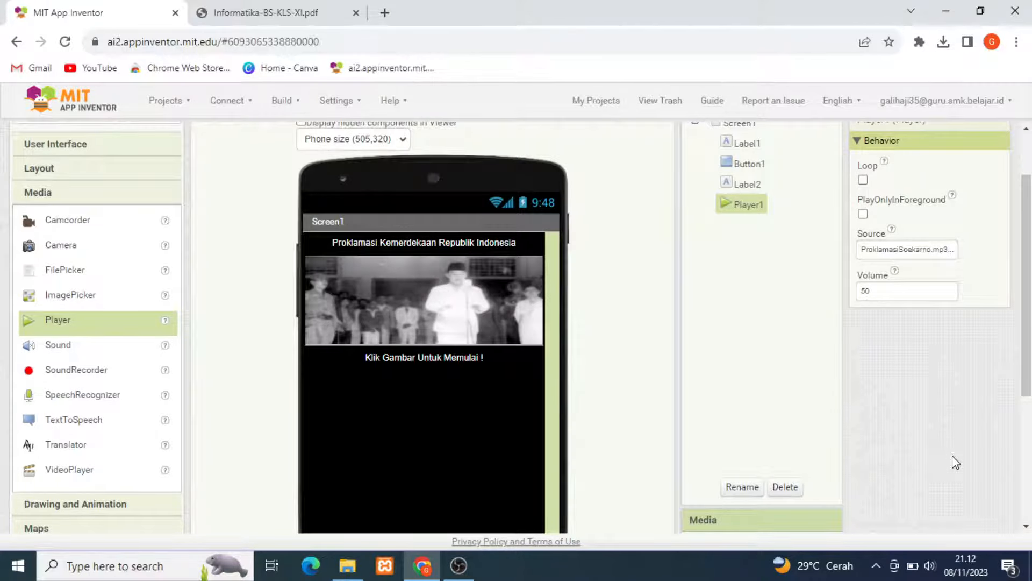
scroll(944, 452, up, 2)
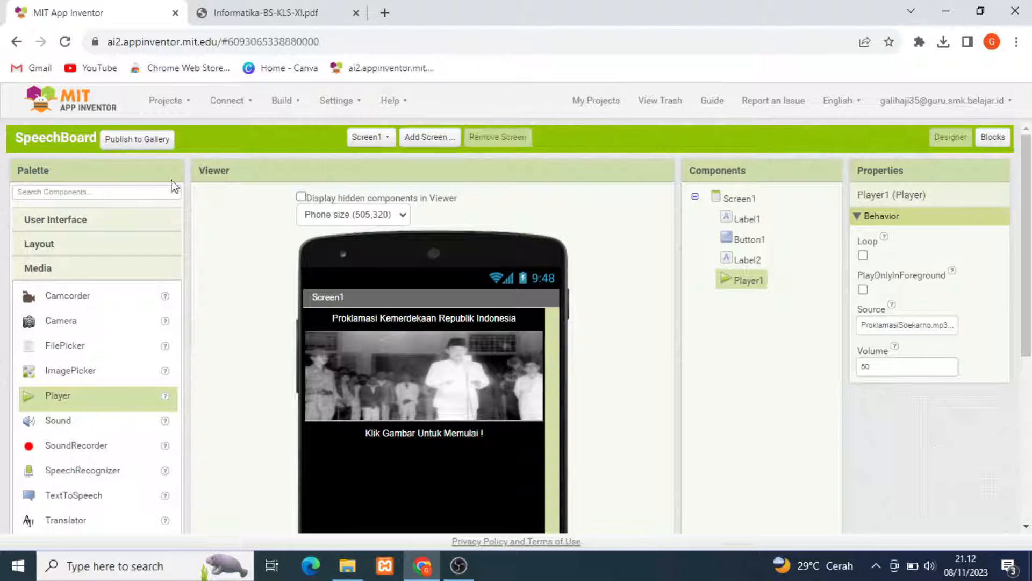
scroll(272, 350, down, 2)
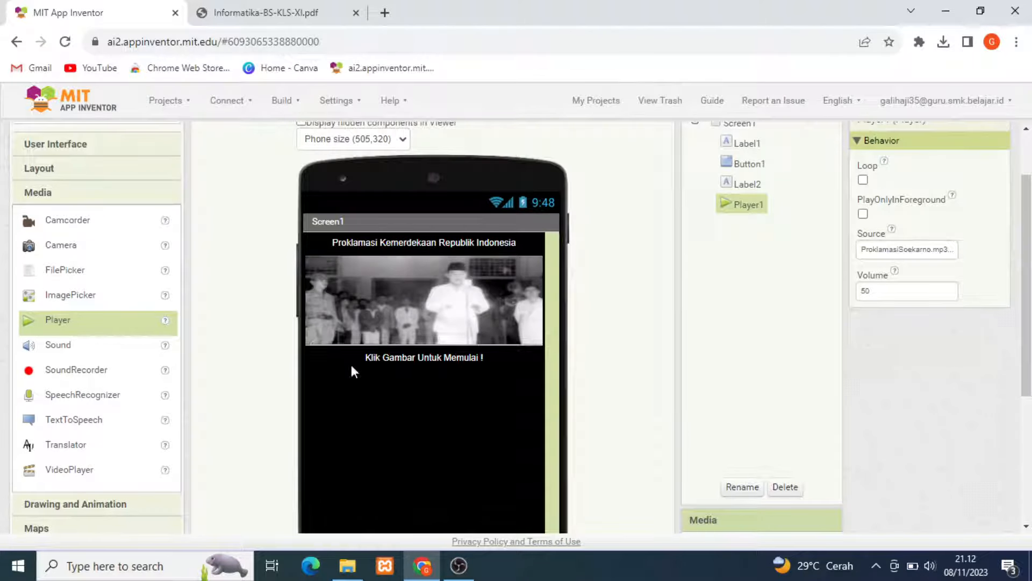
scroll(223, 385, down, 1)
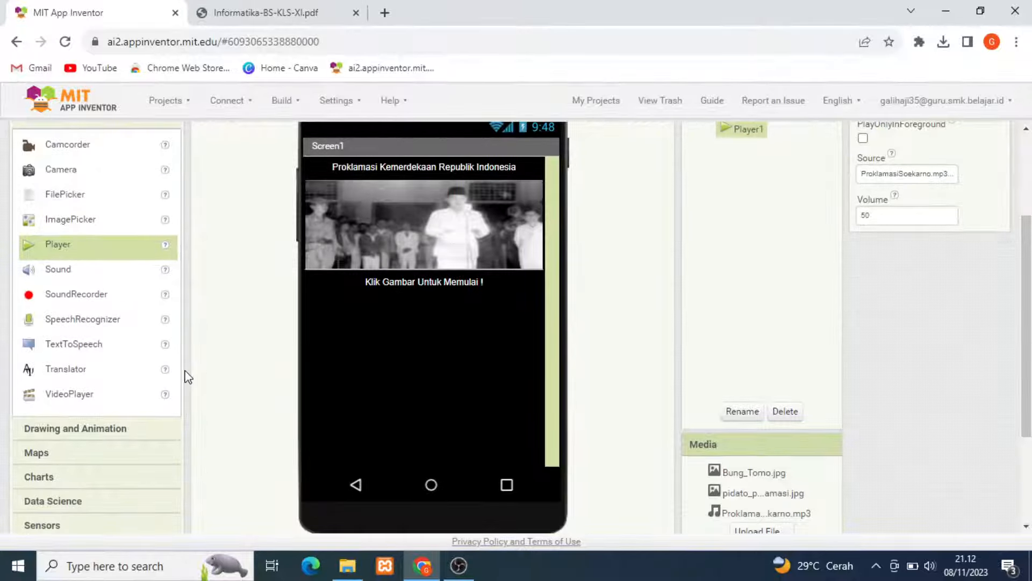
scroll(243, 354, up, 1)
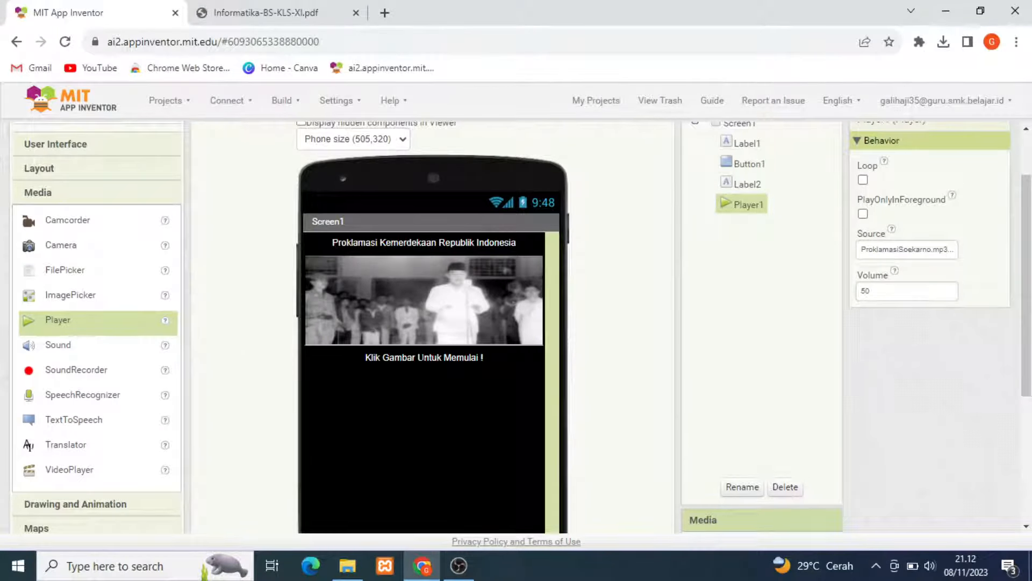
scroll(231, 370, down, 1)
scroll(230, 369, up, 1)
Add a HorizontalArrangement to Screen1 directly below the "Klik Gambar Untuk Memulai !" label.
click(119, 177)
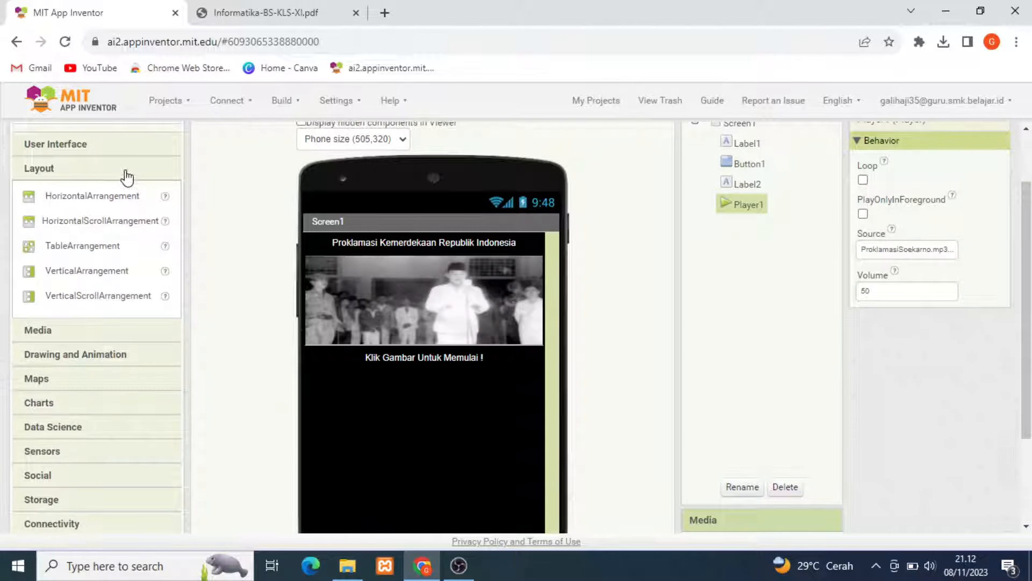
scroll(127, 177, up, 2)
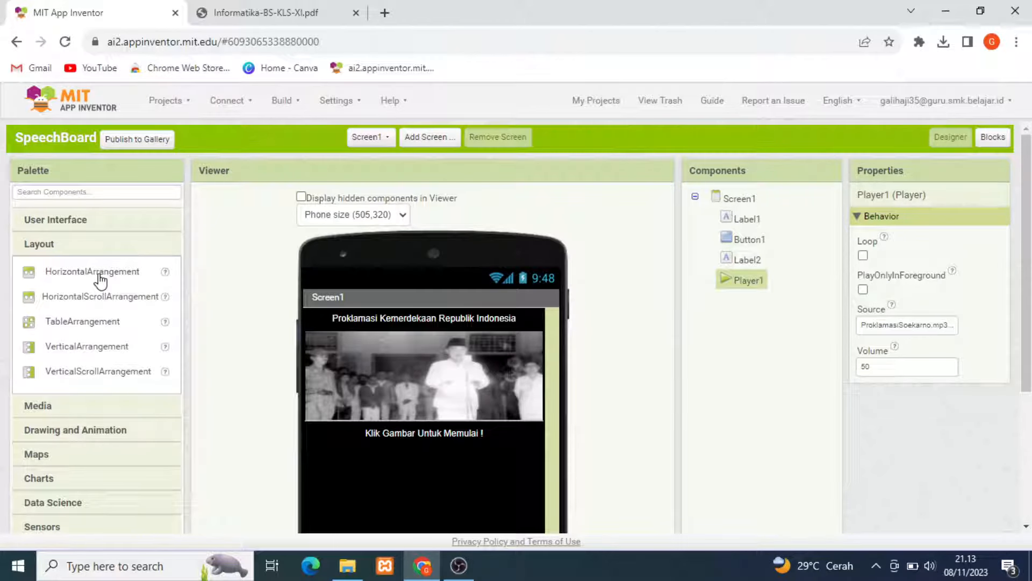
drag(100, 280, 340, 489)
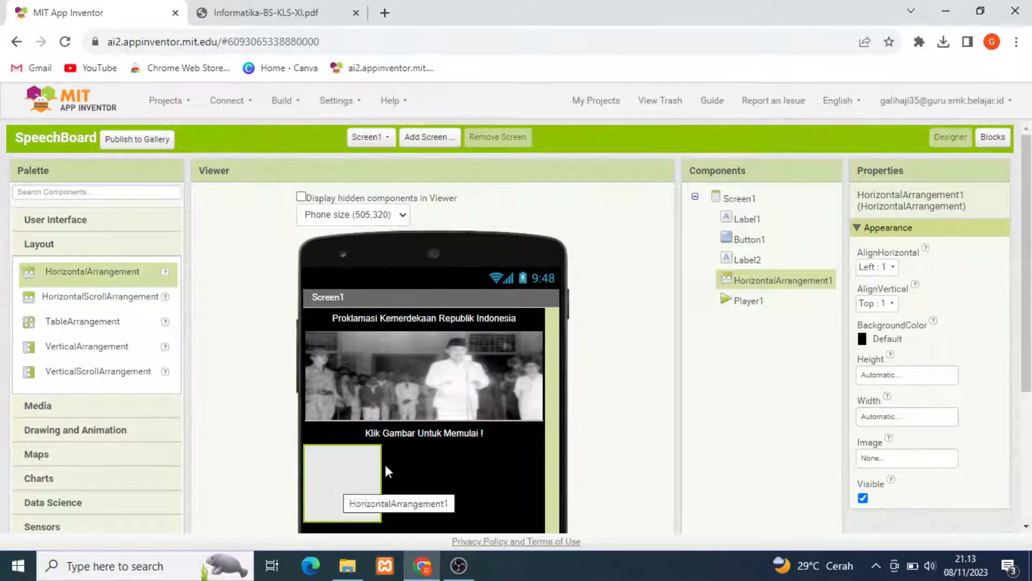
Set the width of the new horizontal arrangement to Fill parent.
scroll(339, 395, down, 2)
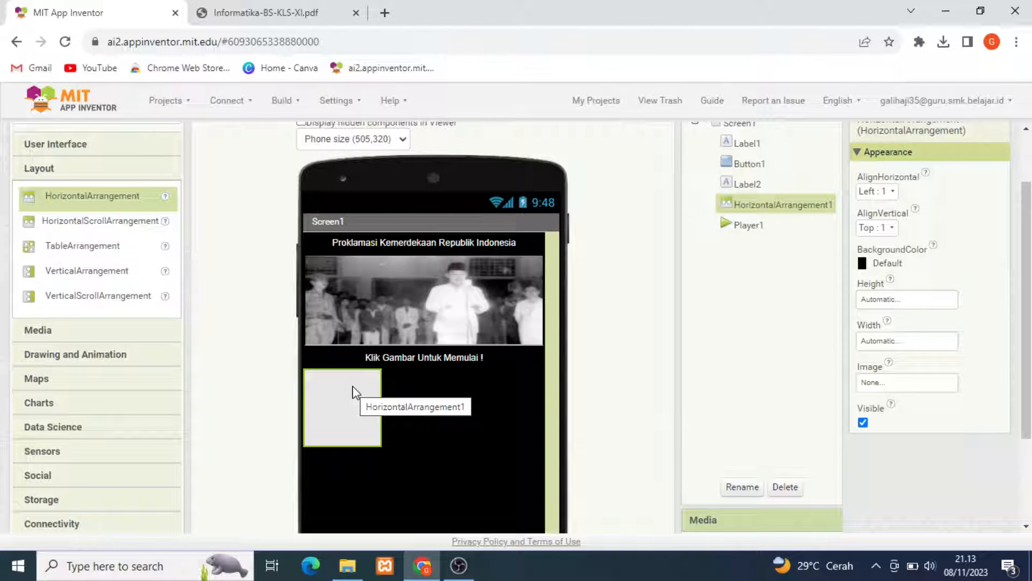
scroll(737, 372, up, 2)
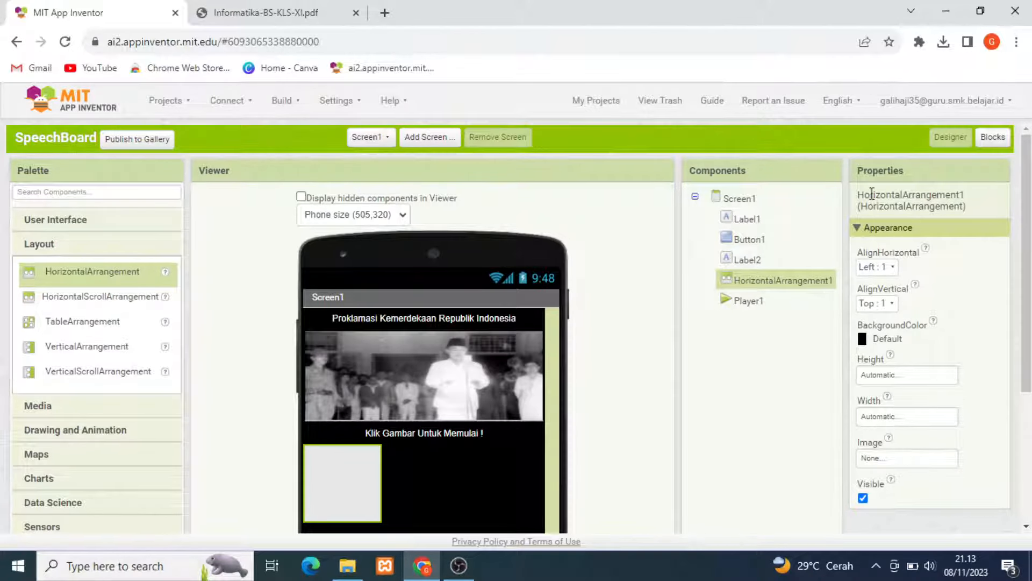
click(886, 419)
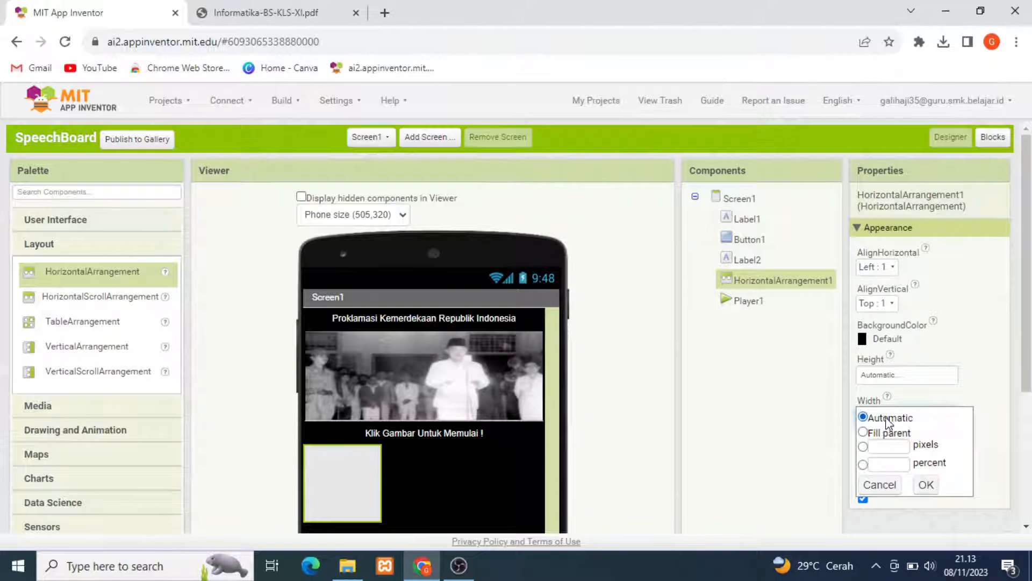
click(886, 432)
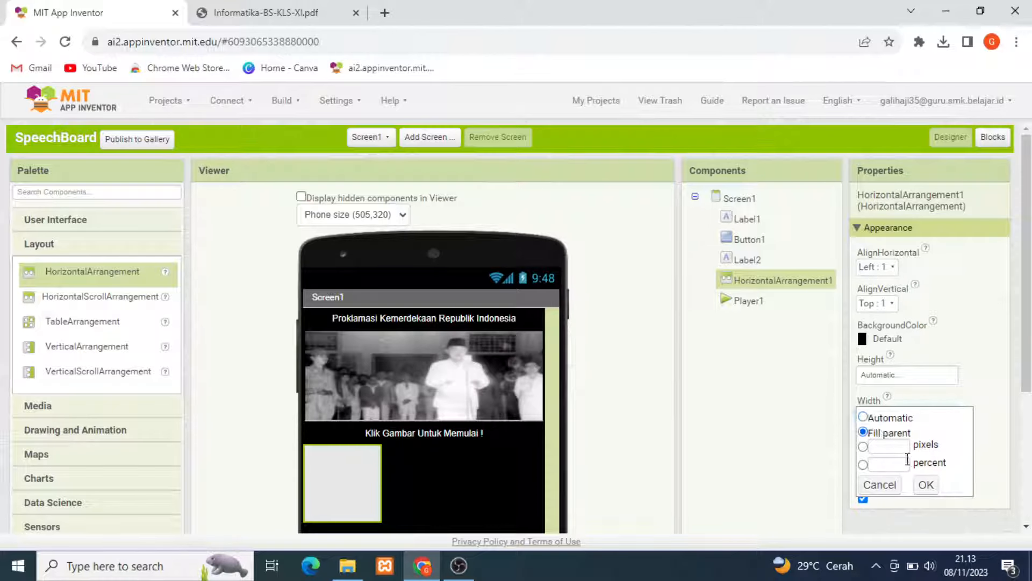
click(923, 485)
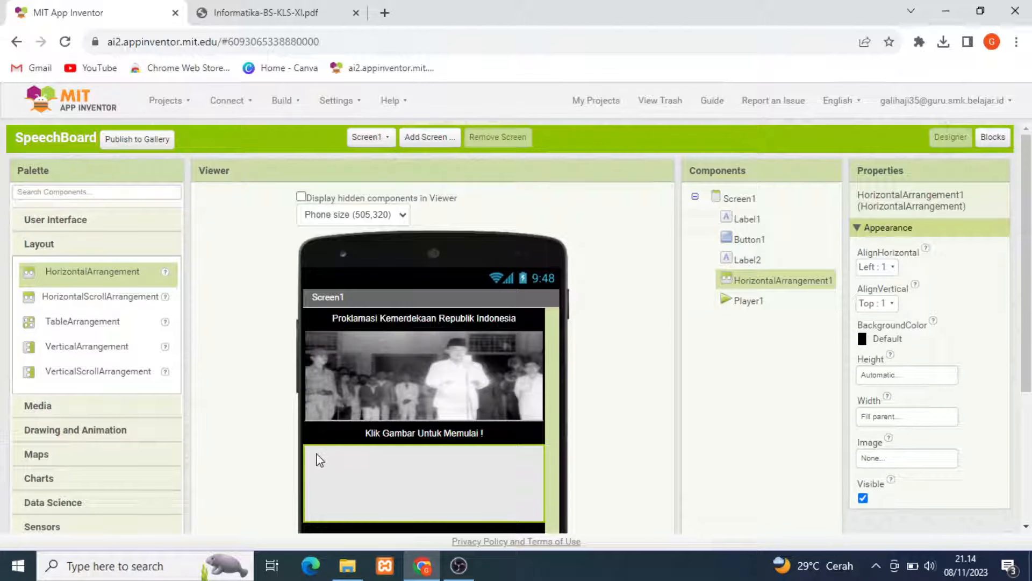
Place two buttons side by side inside the horizontal arrangement.
click(105, 225)
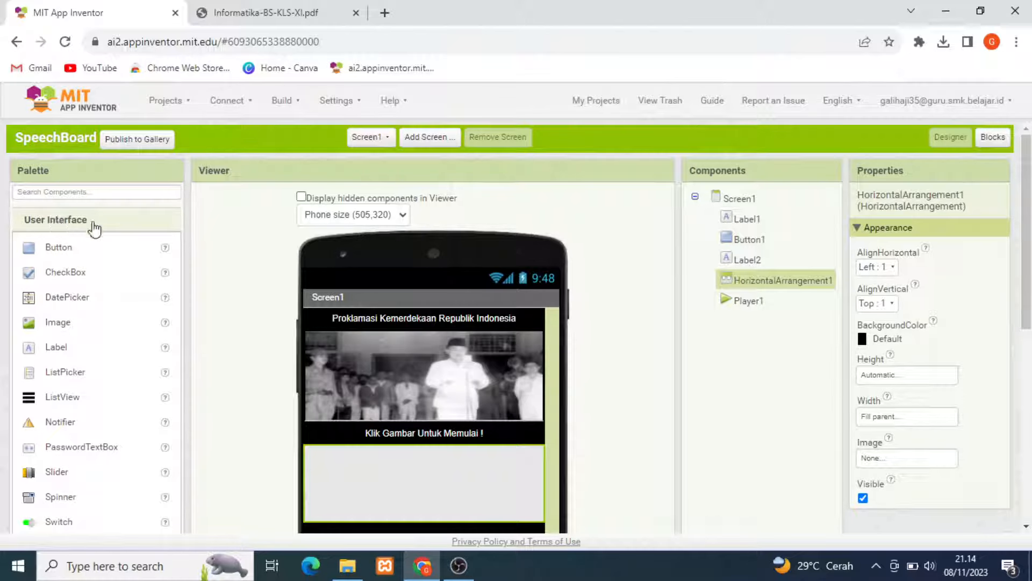
drag(46, 250, 350, 467)
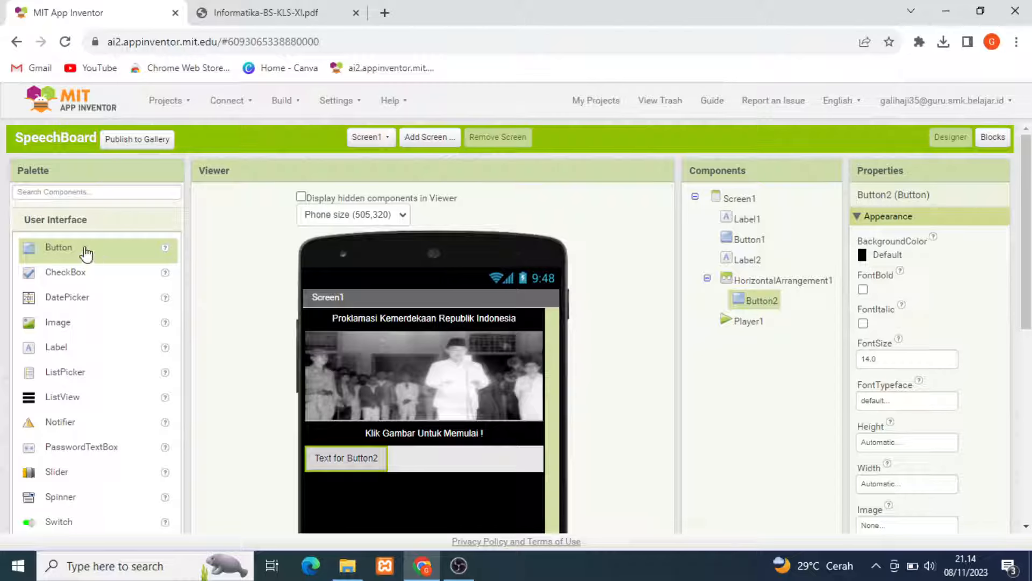
mouse_move(80, 250)
mouse_down()
mouse_move(194, 371)
mouse_move(344, 451)
mouse_move(432, 467)
mouse_up()
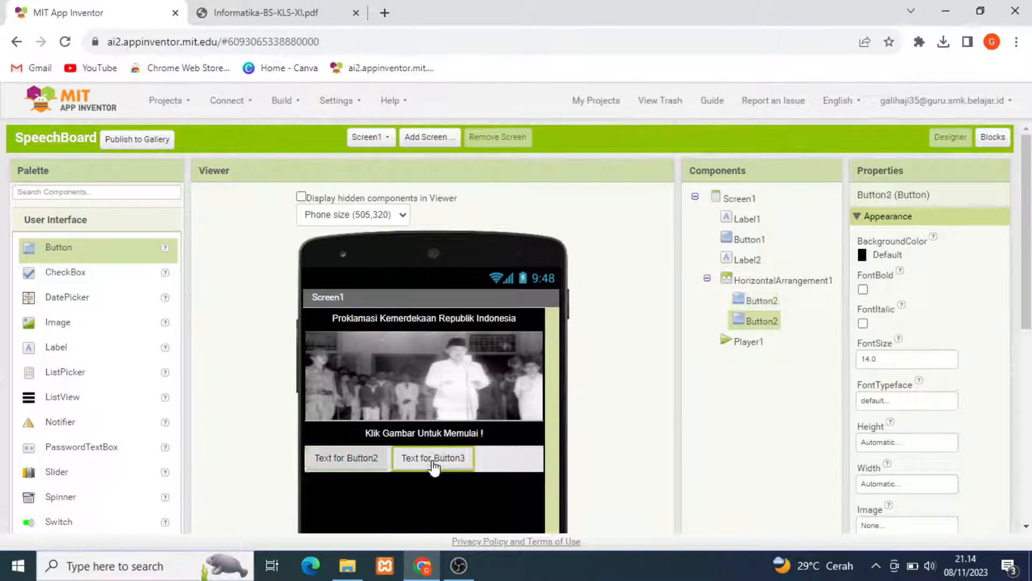
Try to place two more buttons side by side directly on the screen, below the horizontal arrangement.
scroll(432, 466, down, 2)
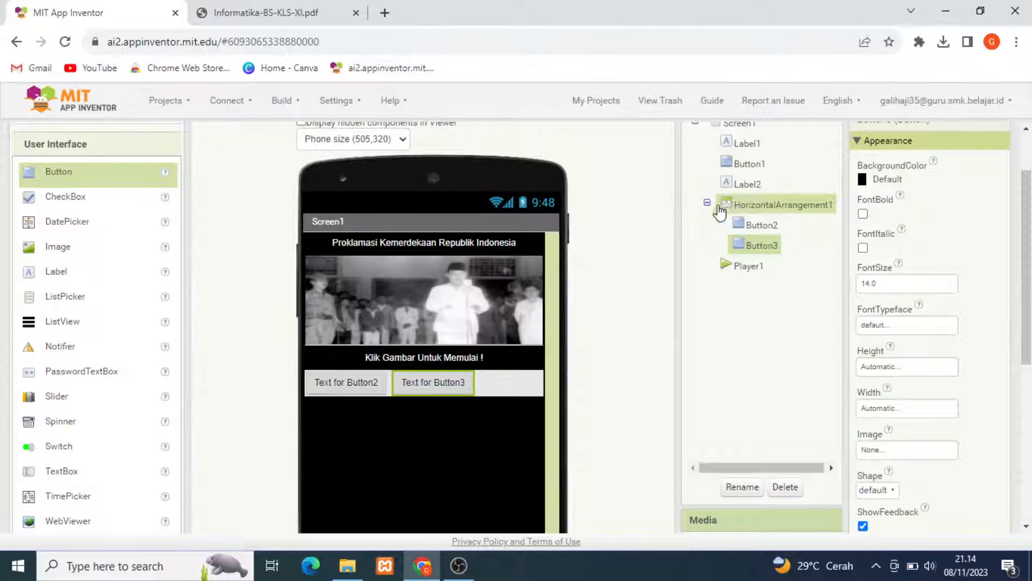
drag(69, 186, 343, 422)
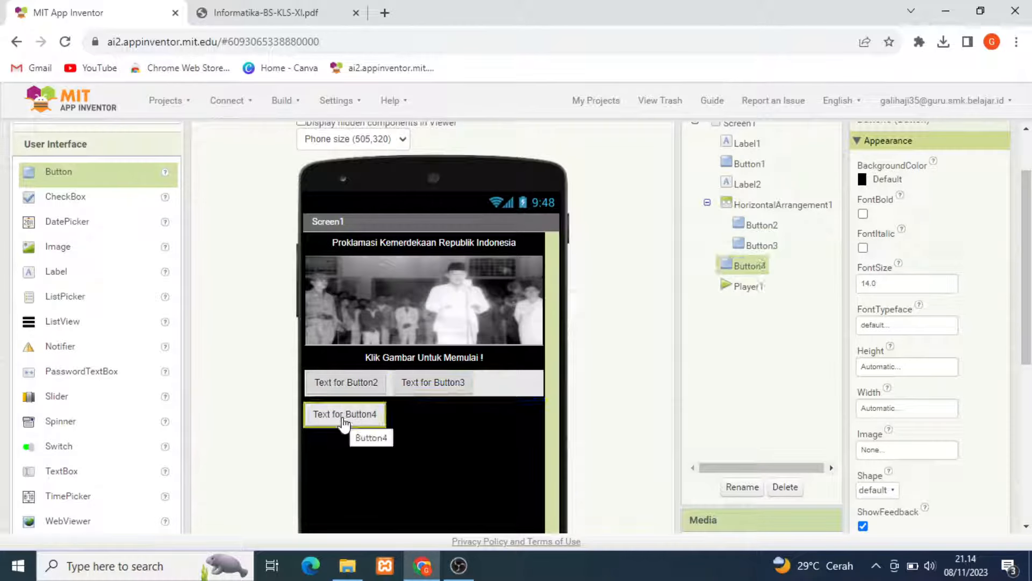
drag(53, 184, 430, 419)
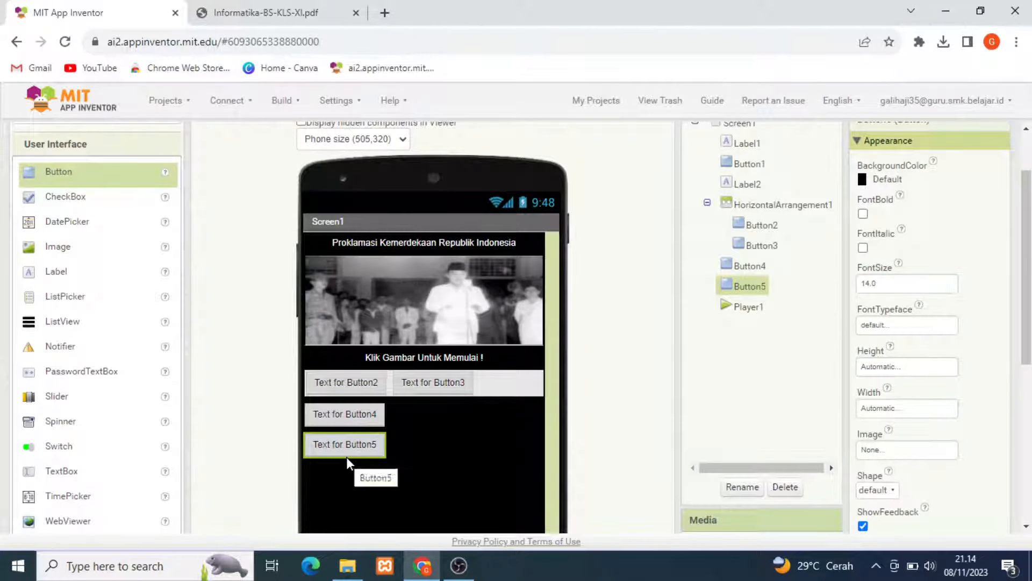
drag(355, 444, 436, 414)
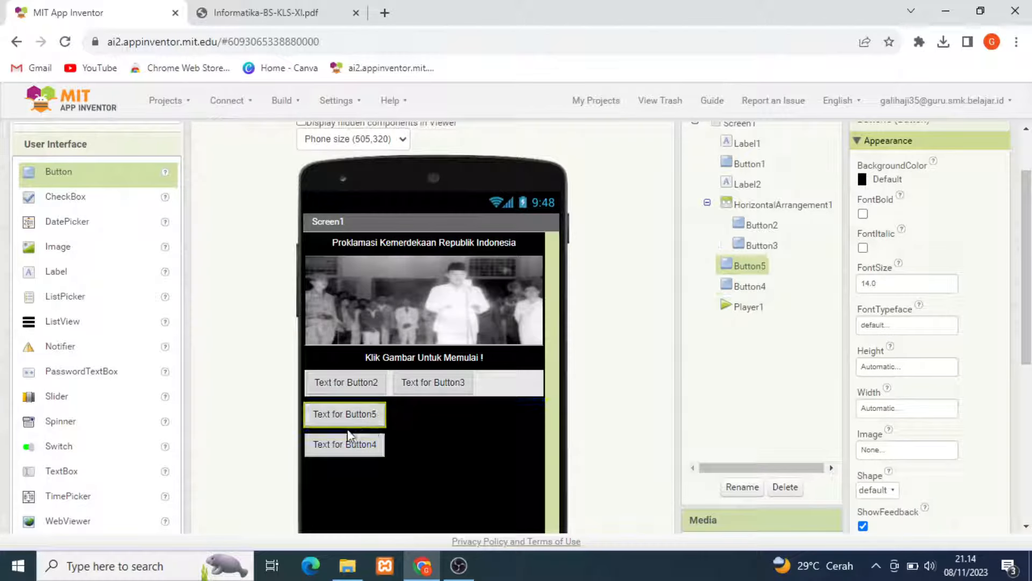
drag(344, 424, 350, 480)
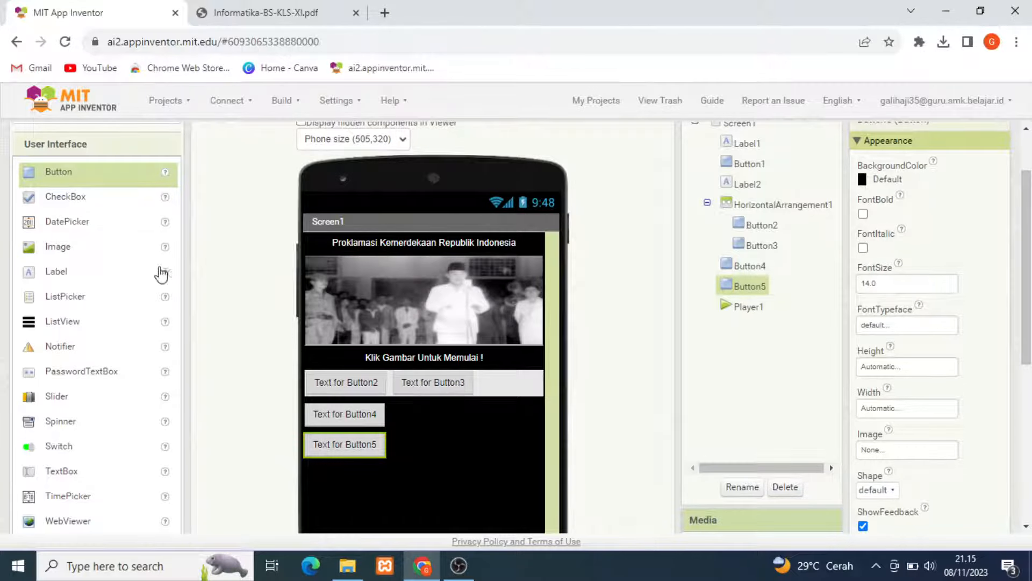
Delete Button4 and Button5, the two stacked buttons below the horizontal arrangement.
scroll(159, 273, up, 2)
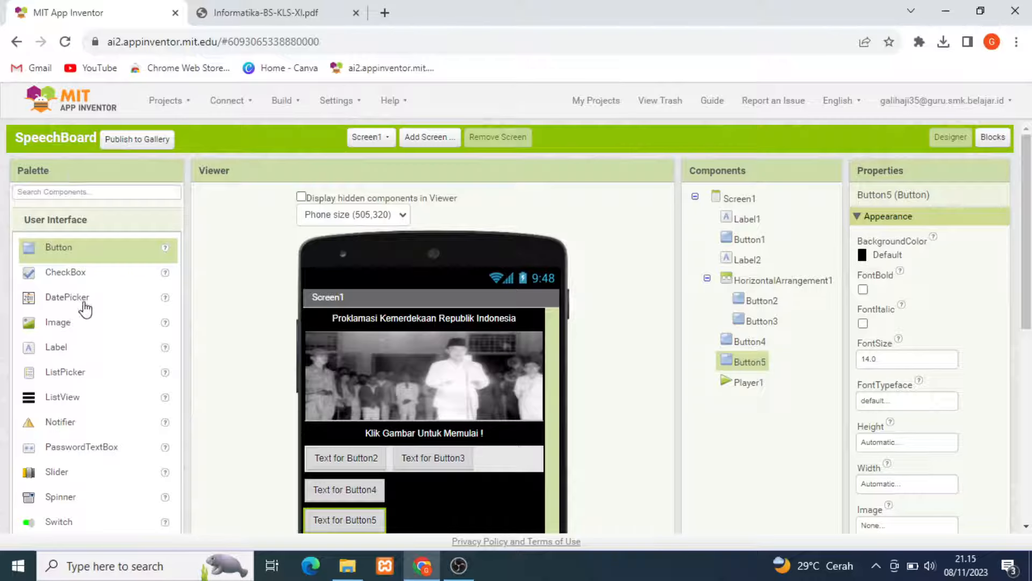
scroll(91, 232, down, 5)
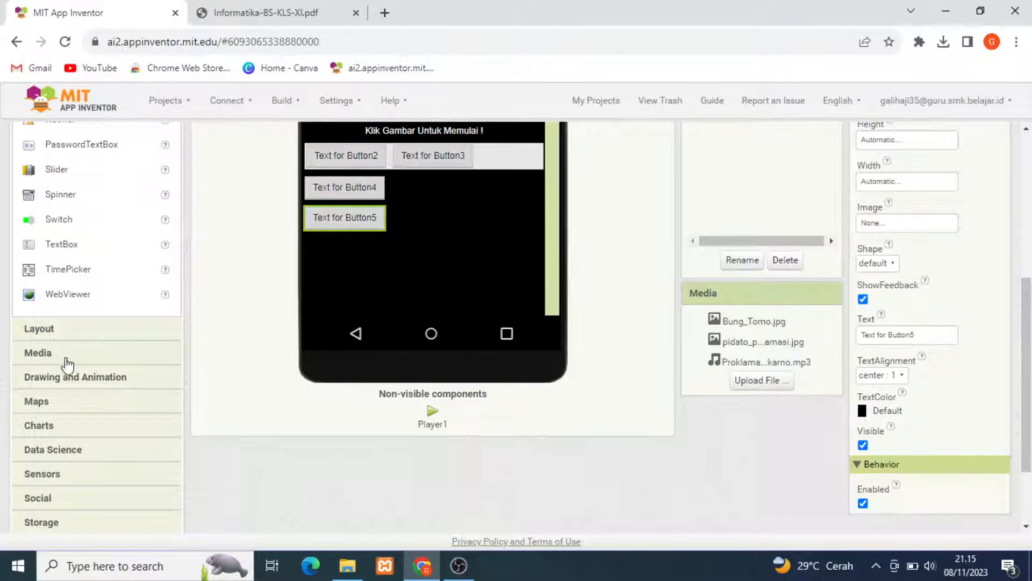
scroll(403, 356, up, 3)
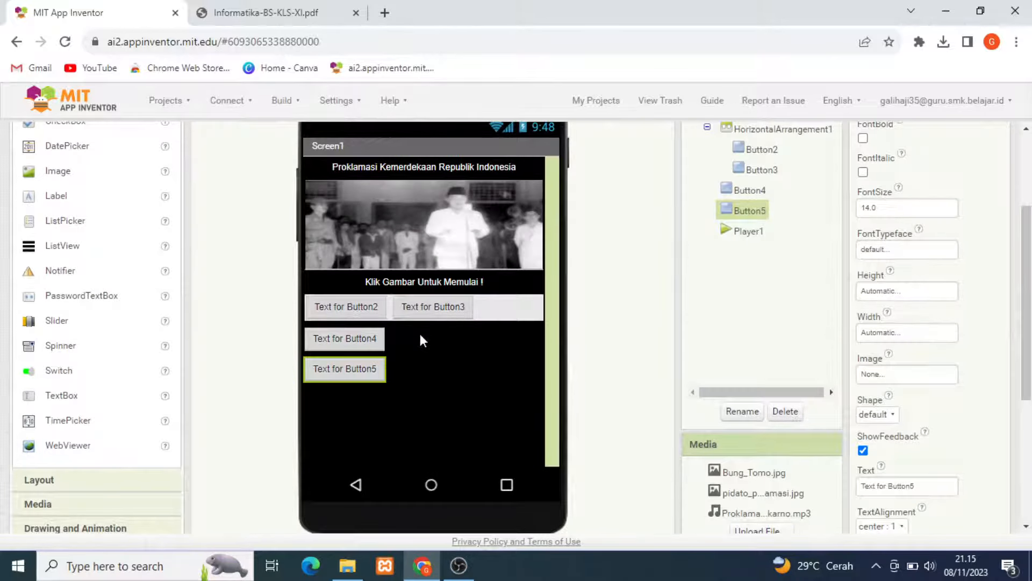
scroll(419, 337, up, 2)
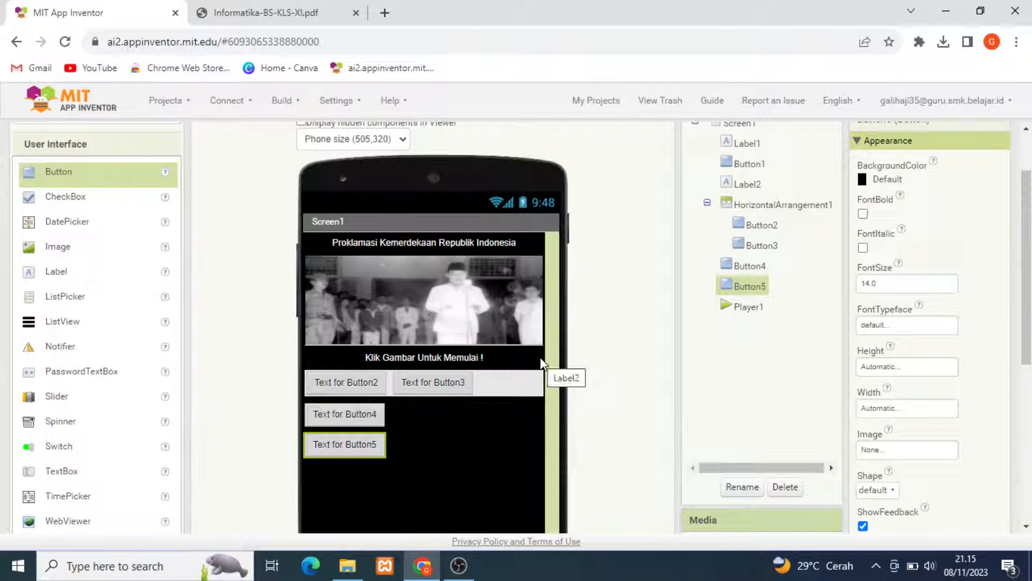
click(339, 418)
scroll(517, 413, down, 2)
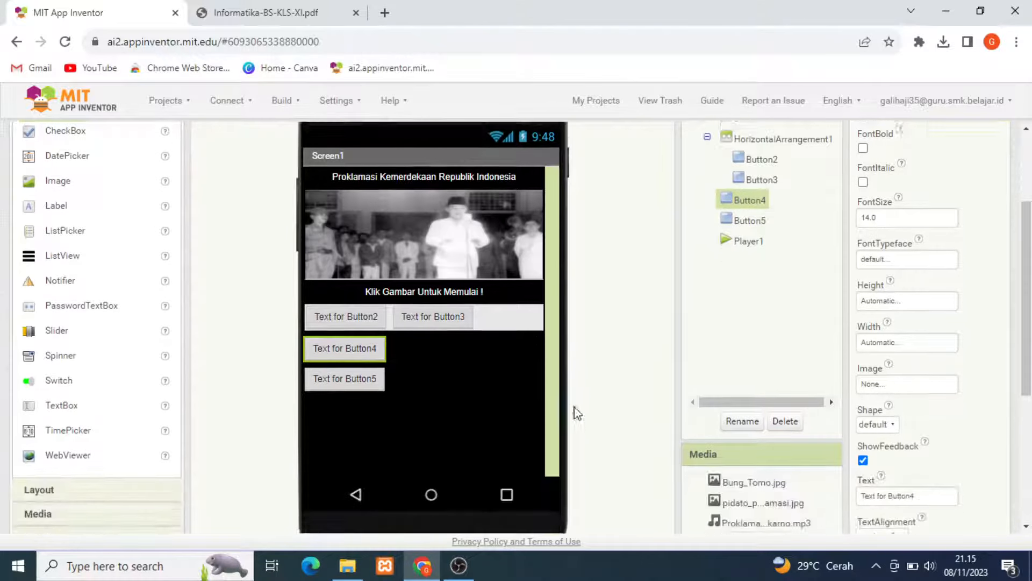
click(785, 411)
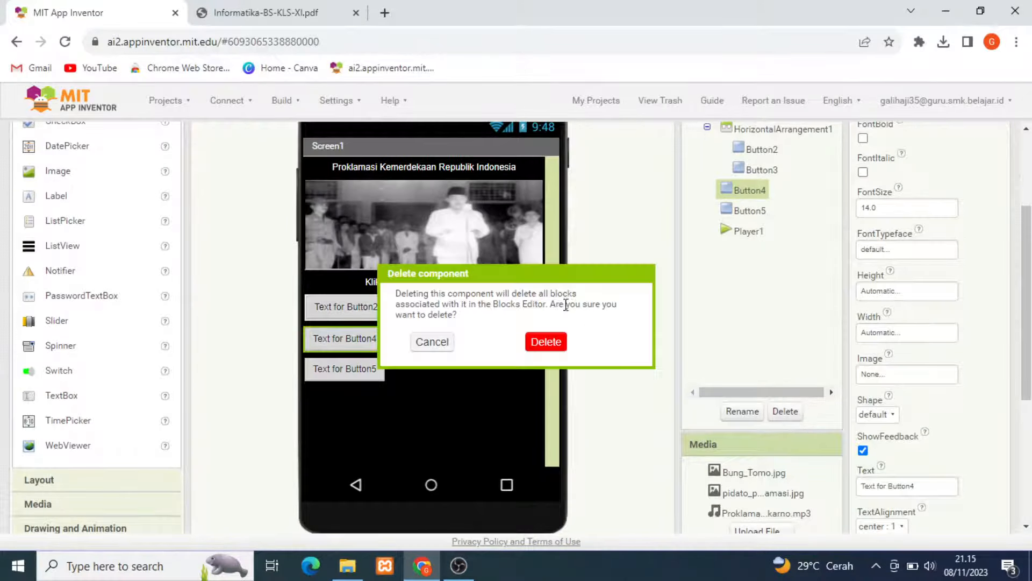
click(547, 344)
click(345, 339)
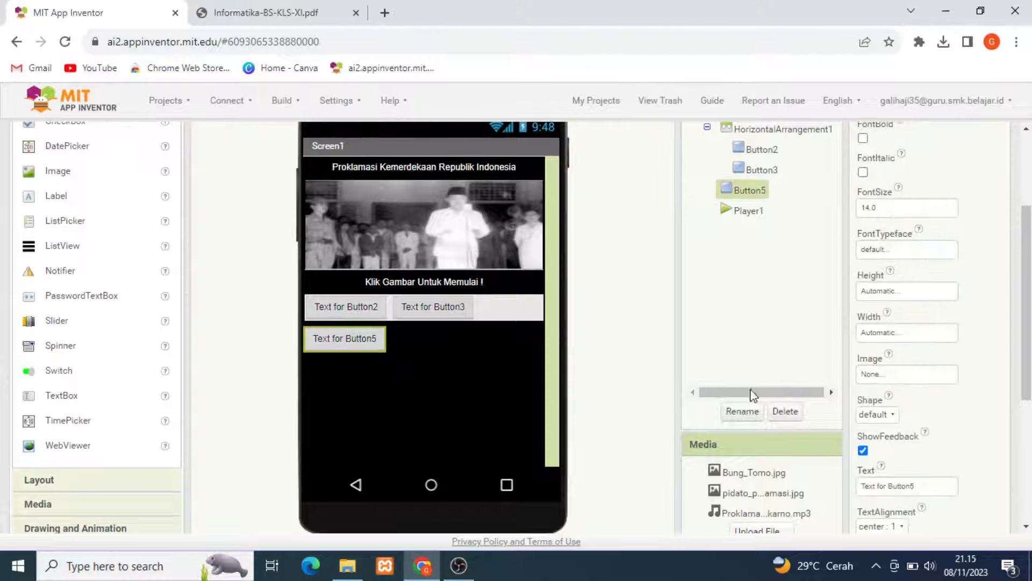
click(785, 411)
click(546, 341)
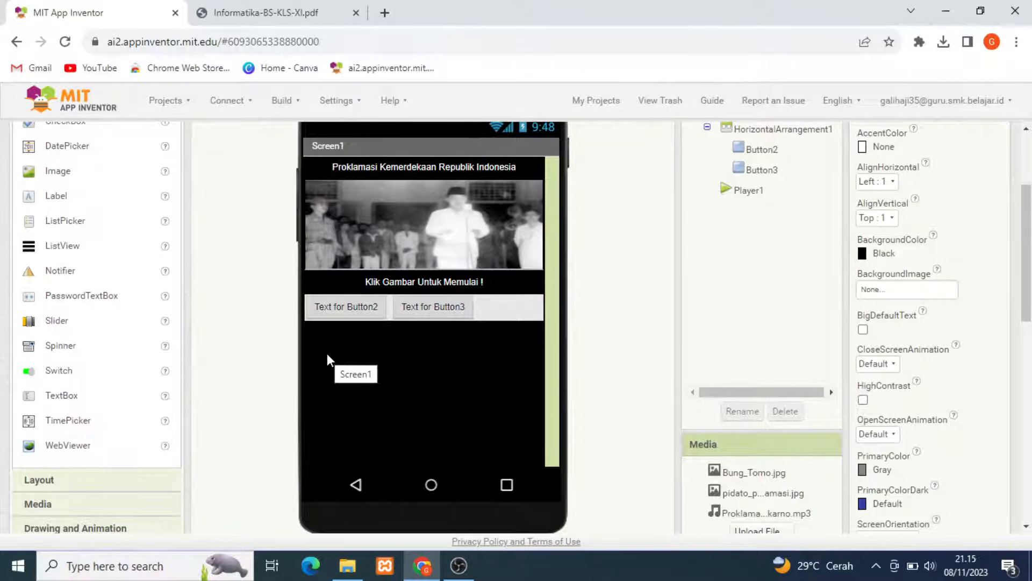
Set the width of Button2, the first button in the horizontal arrangement, to Fill parent.
scroll(367, 297, up, 3)
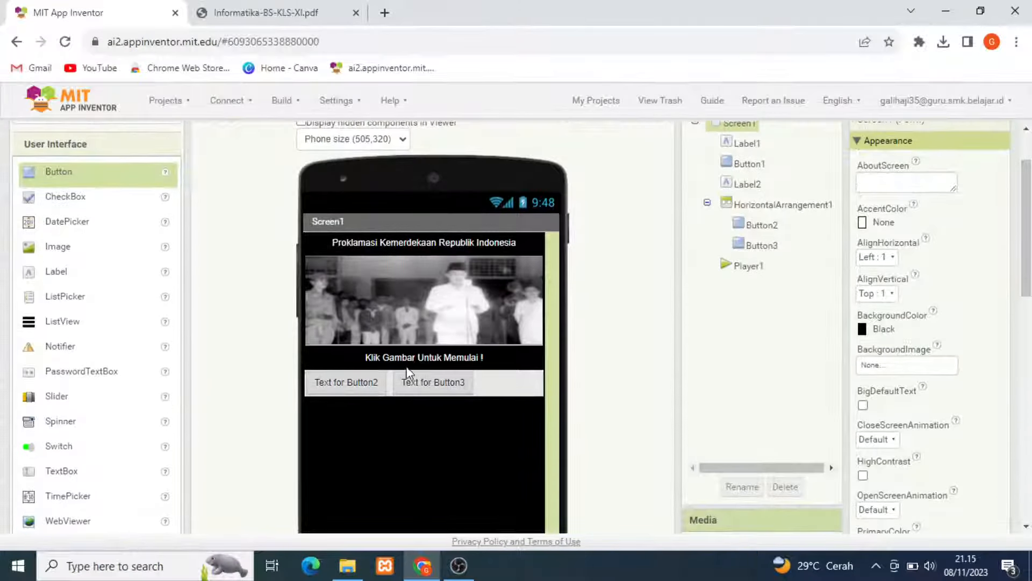
click(372, 383)
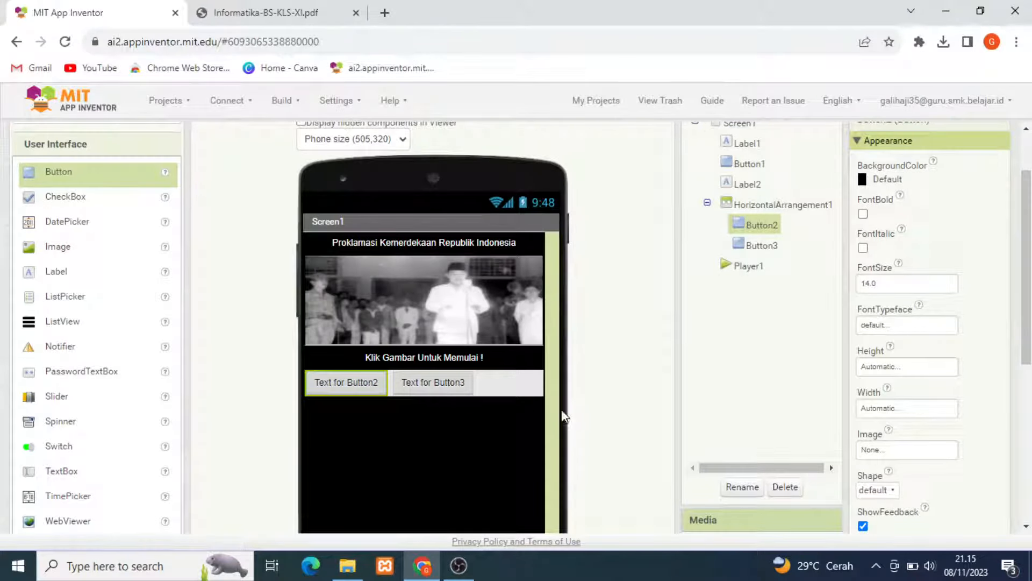
click(886, 409)
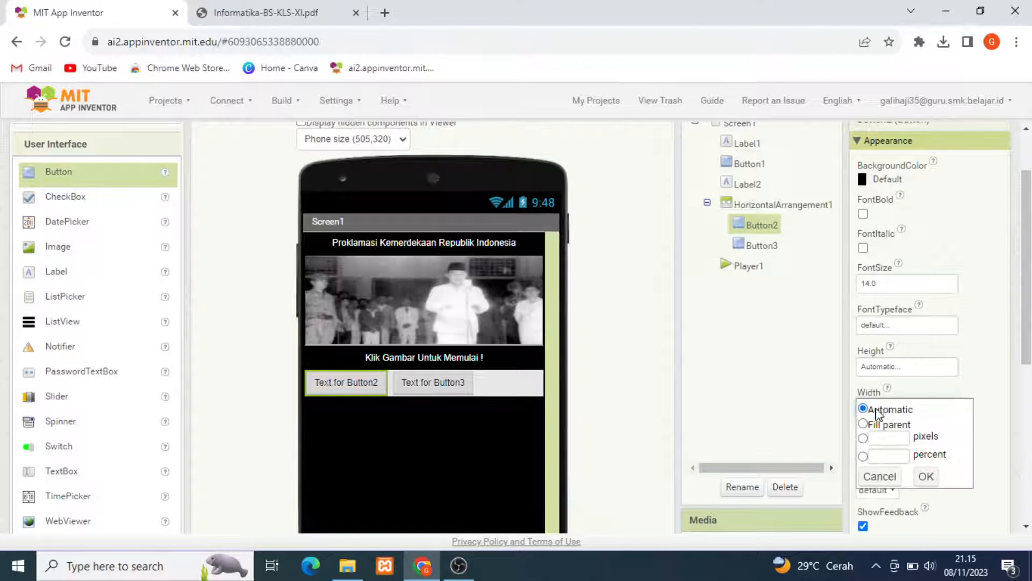
click(868, 424)
click(920, 478)
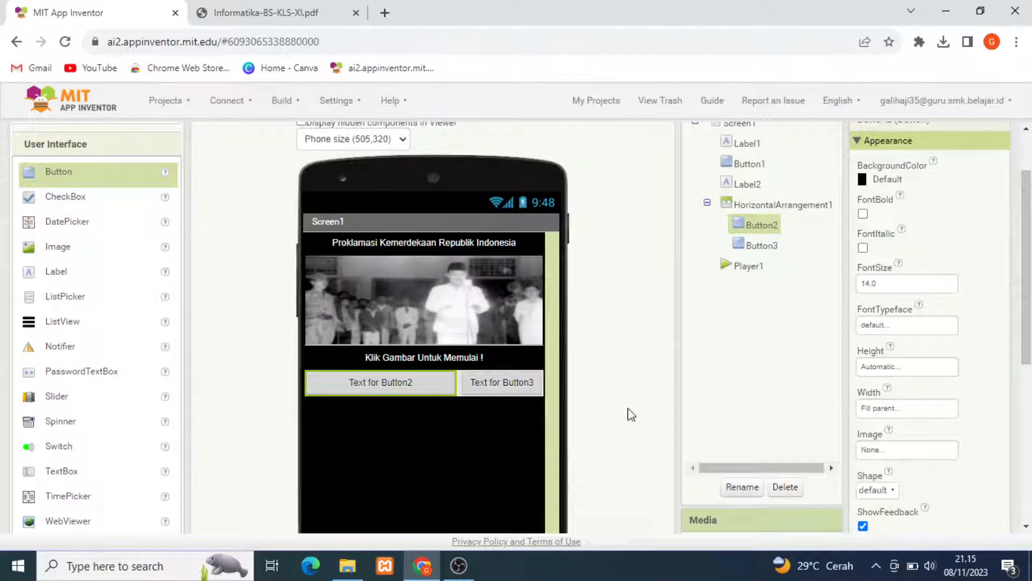
Set the width of Button3, the second button in the horizontal arrangement, to Fill parent.
click(490, 386)
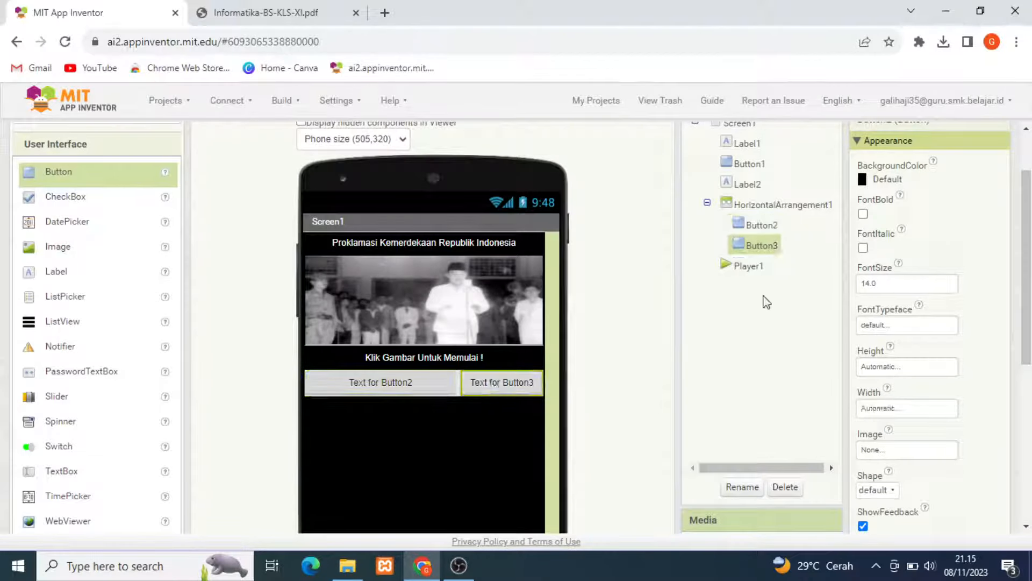
click(892, 411)
click(864, 423)
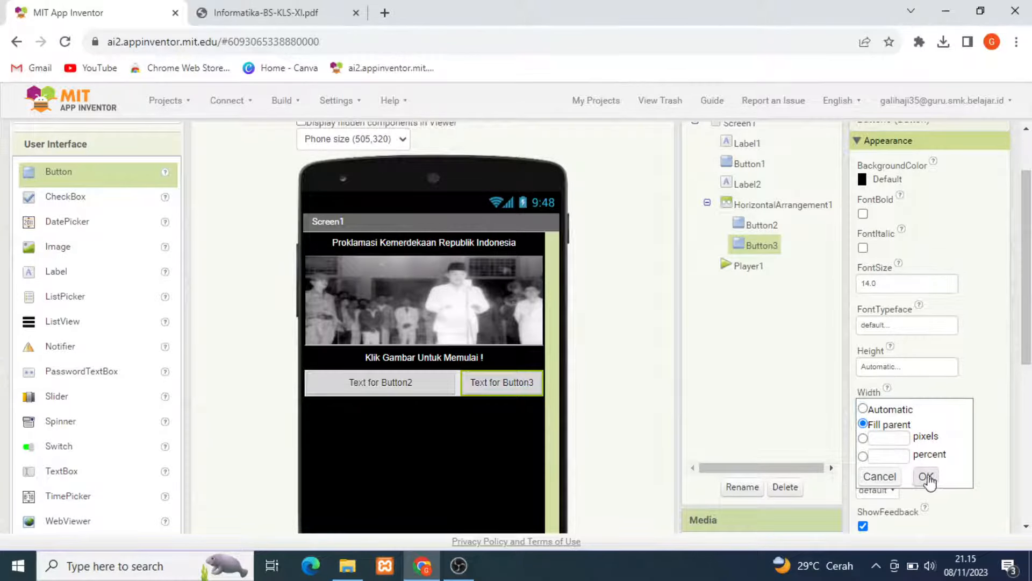
click(926, 477)
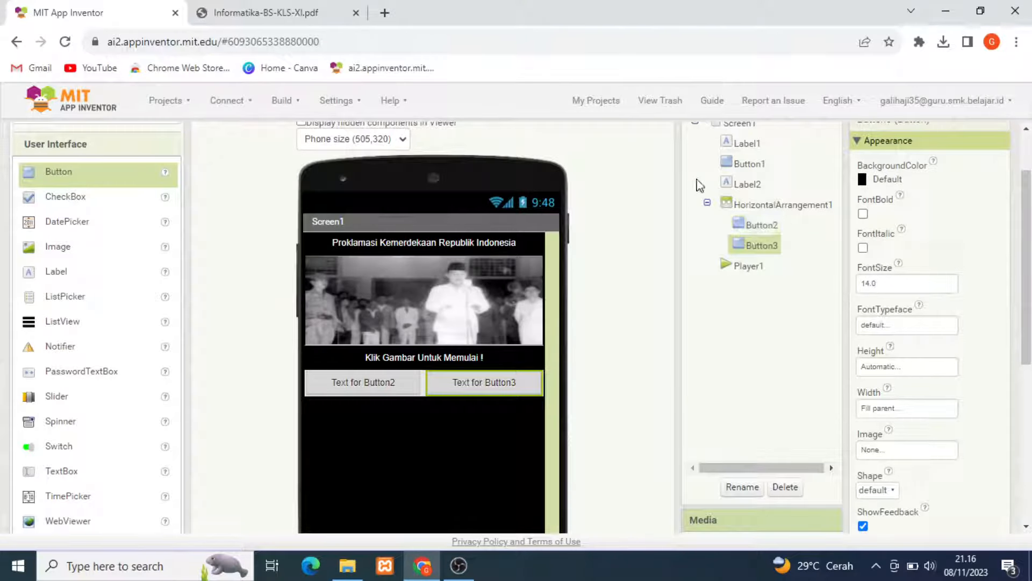
ctrl+click(769, 226)
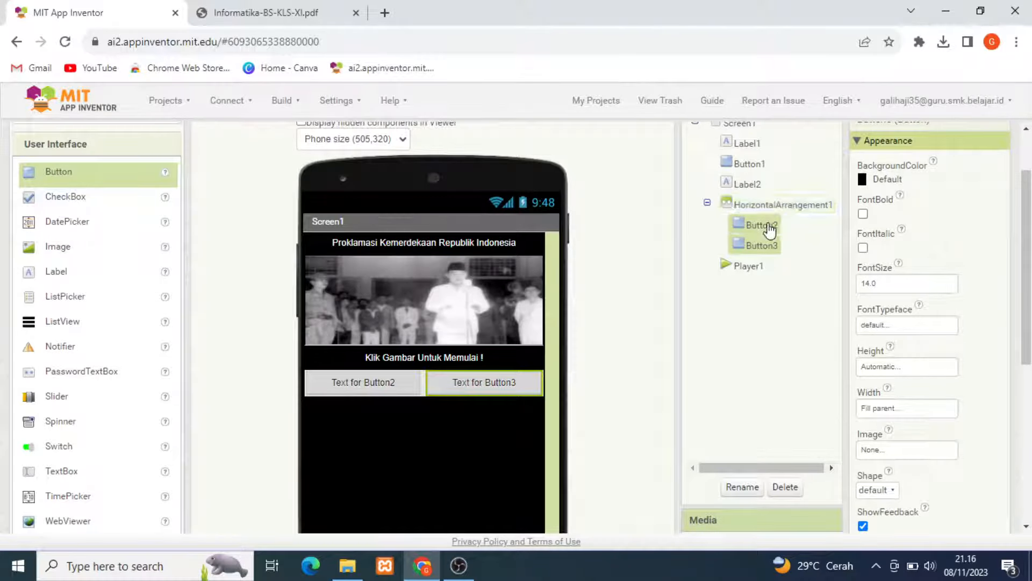
click(769, 227)
click(774, 245)
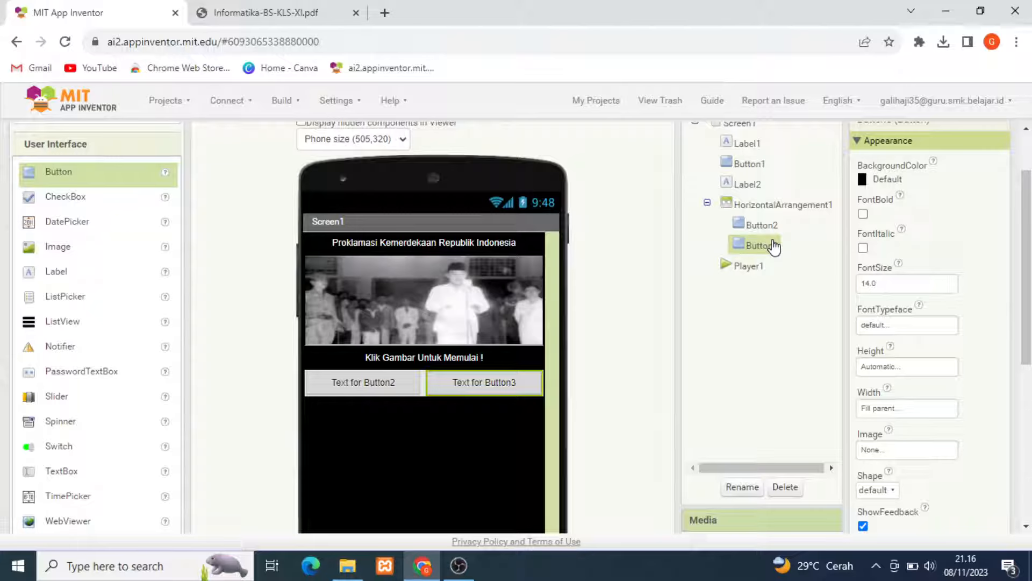
scroll(763, 231, down, 1)
scroll(763, 232, up, 3)
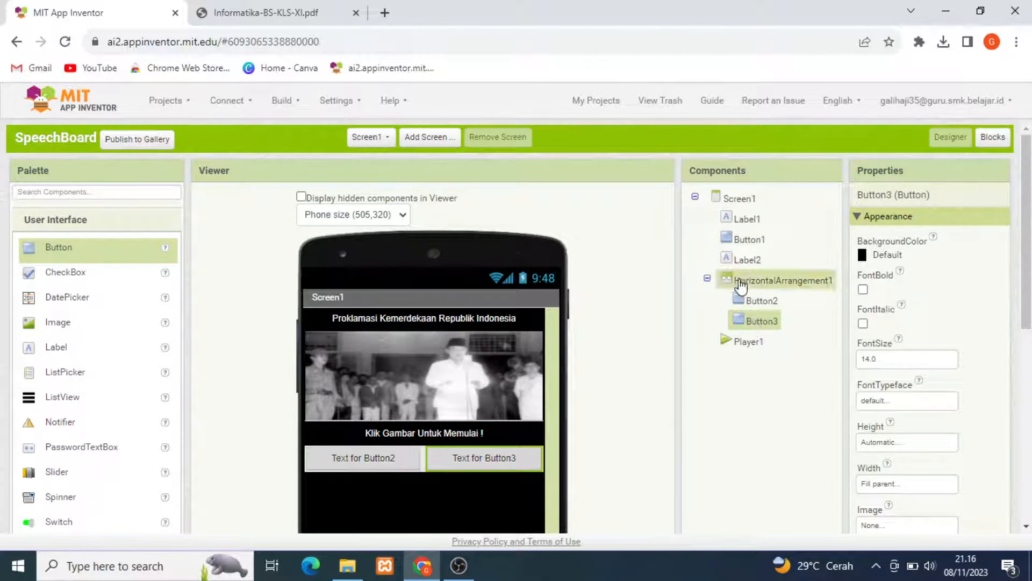
click(799, 288)
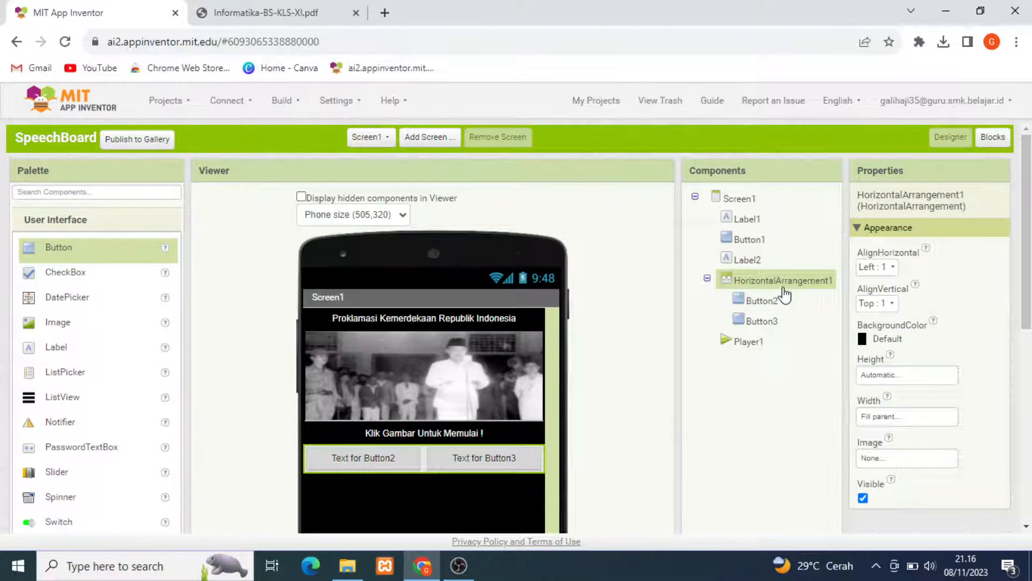
Try a height of 20 pixels for Button3, the second button in the horizontal arrangement.
click(761, 323)
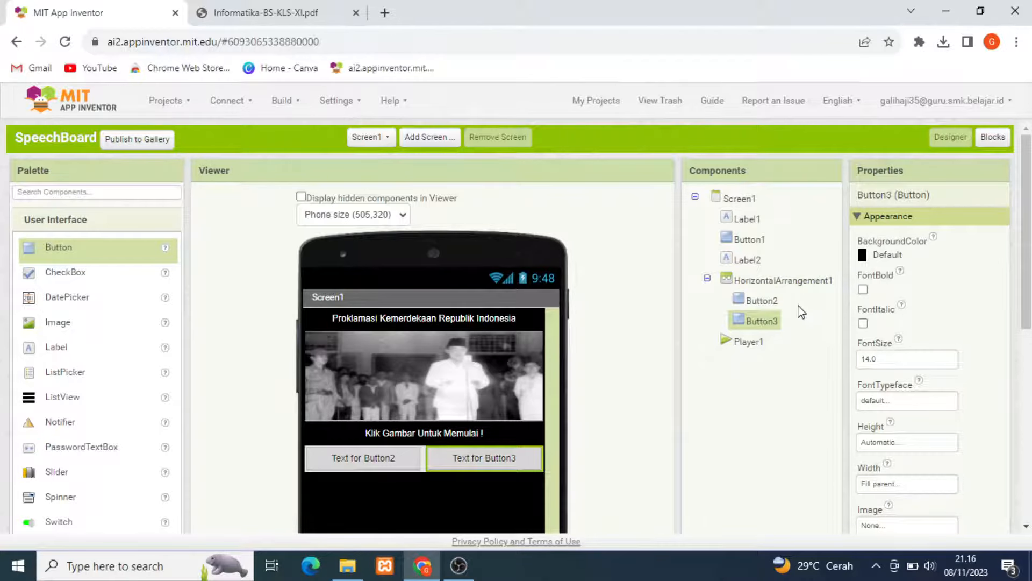
scroll(852, 369, down, 1)
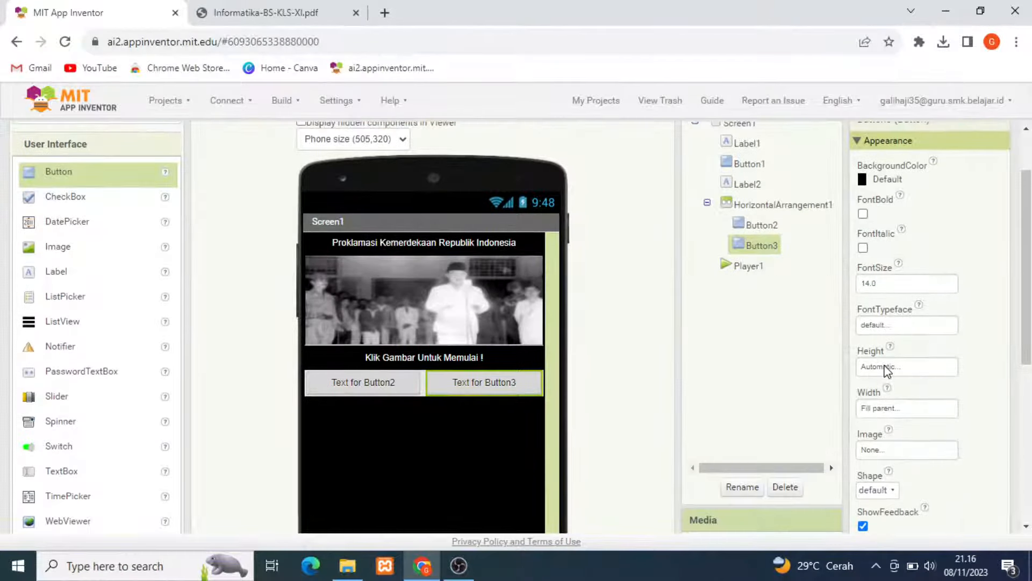
click(886, 371)
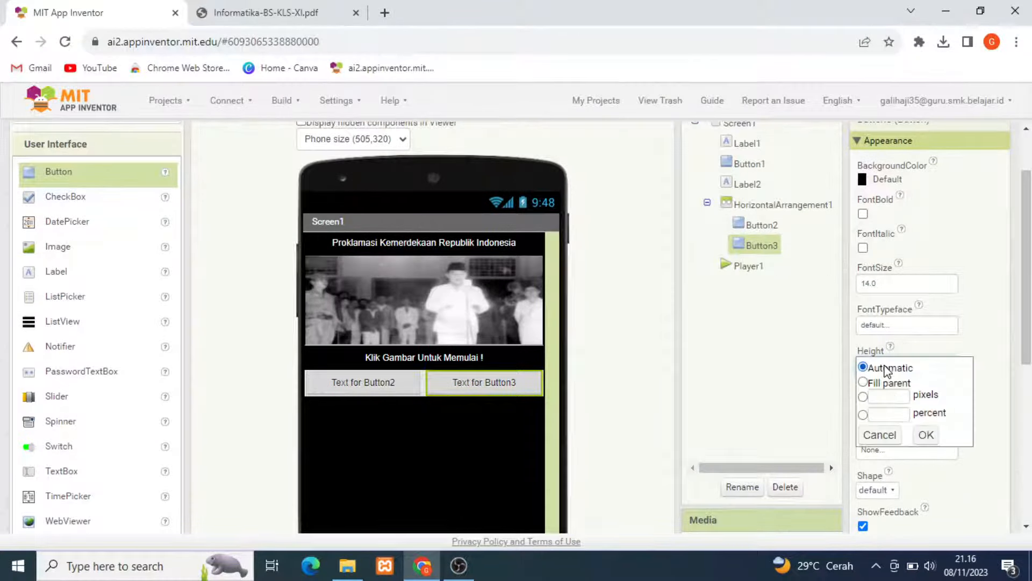
click(889, 397)
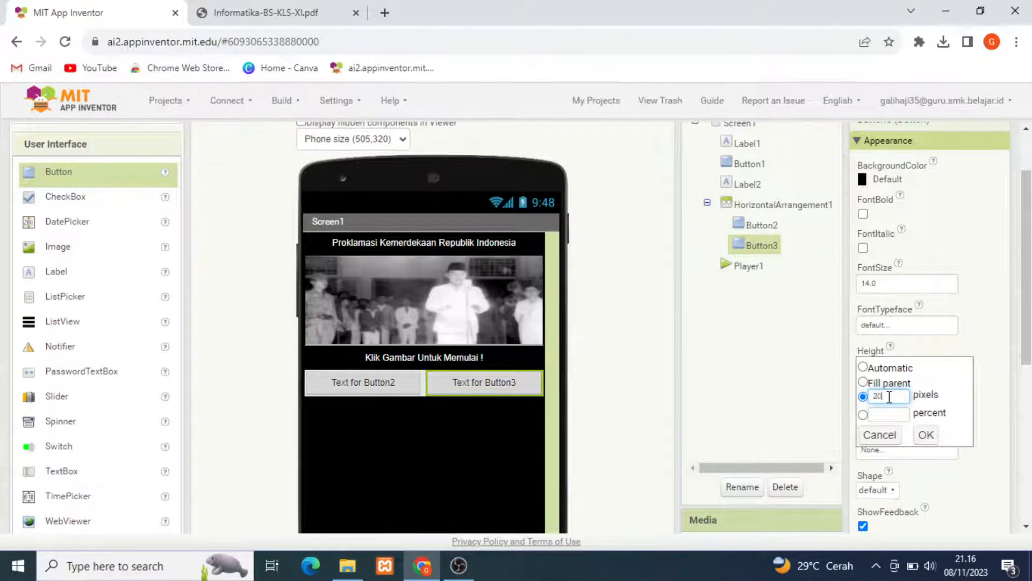
text(20)
click(924, 434)
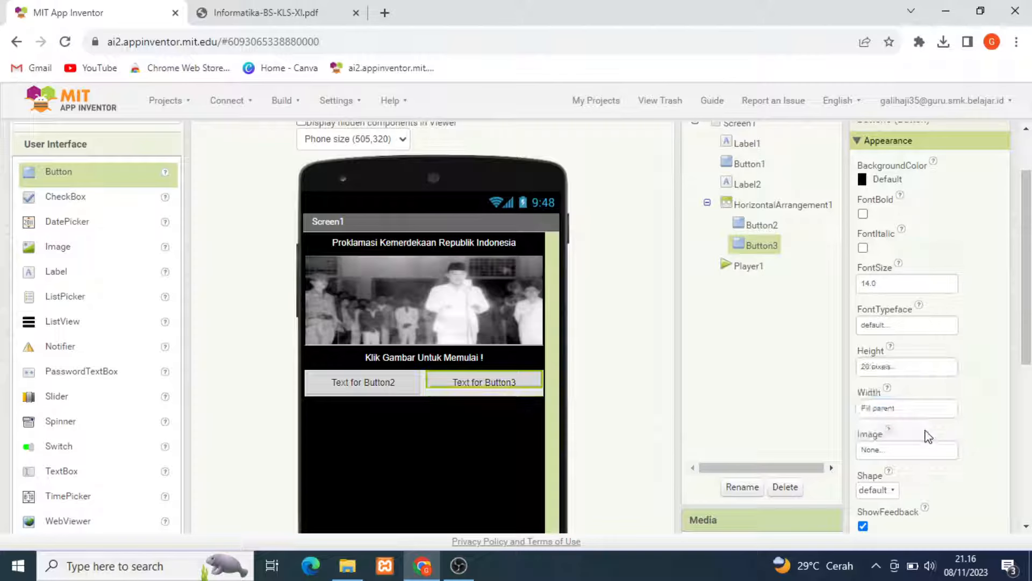
Restore Button3's height to Automatic.
click(896, 371)
click(863, 367)
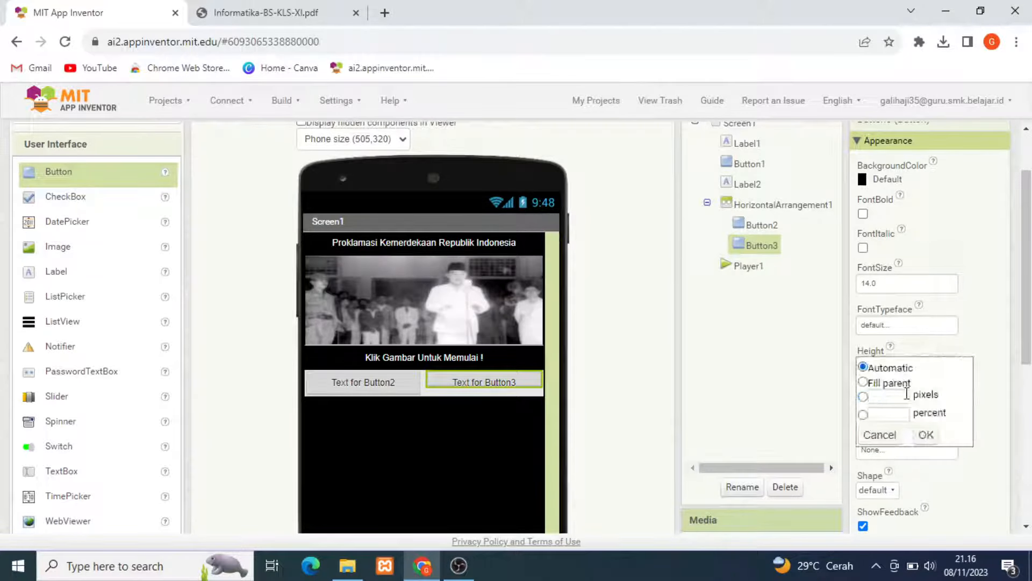
click(925, 434)
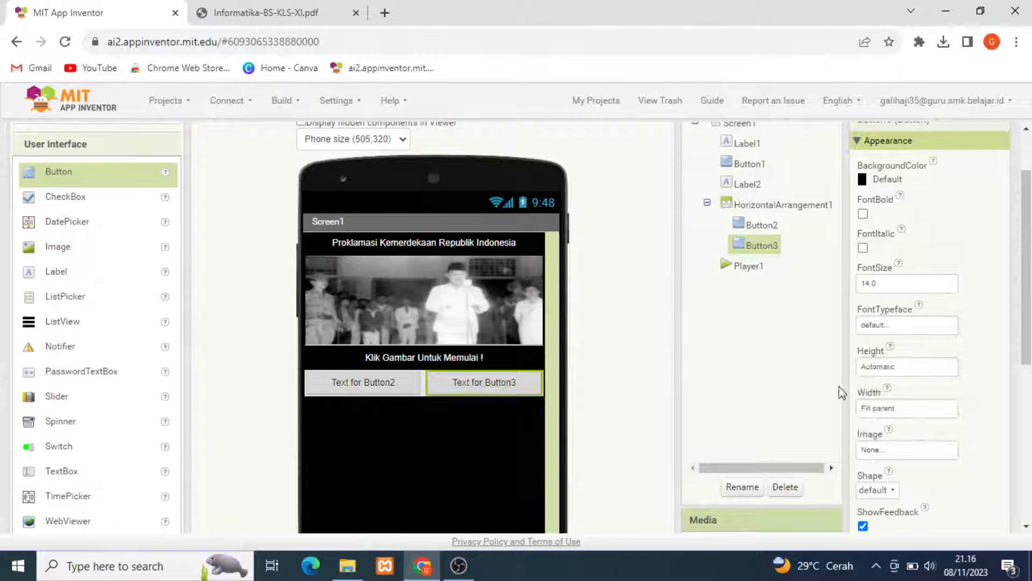
Try a height of 20 pixels for the horizontal arrangement that holds the two buttons.
click(745, 207)
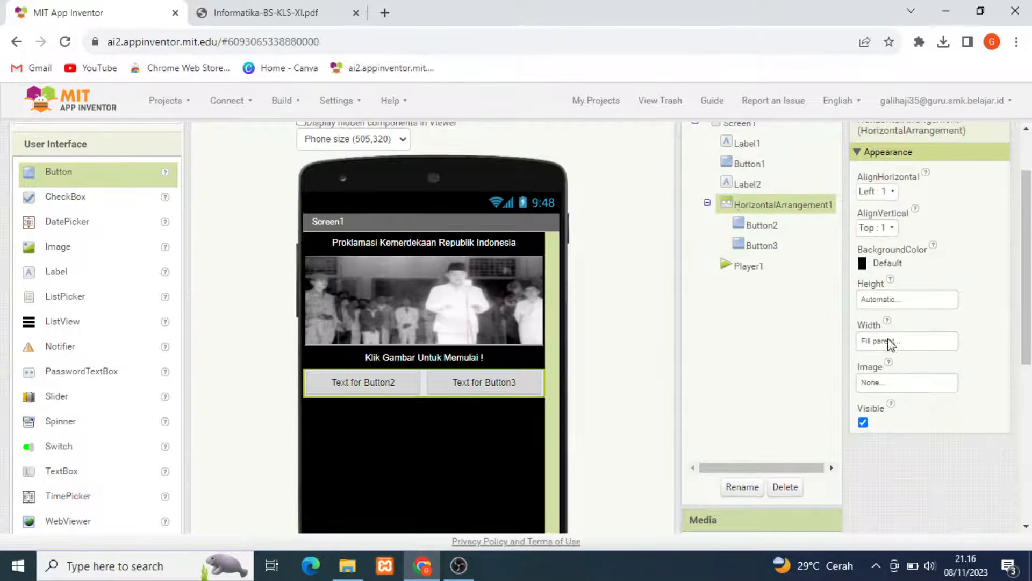
click(895, 300)
click(899, 326)
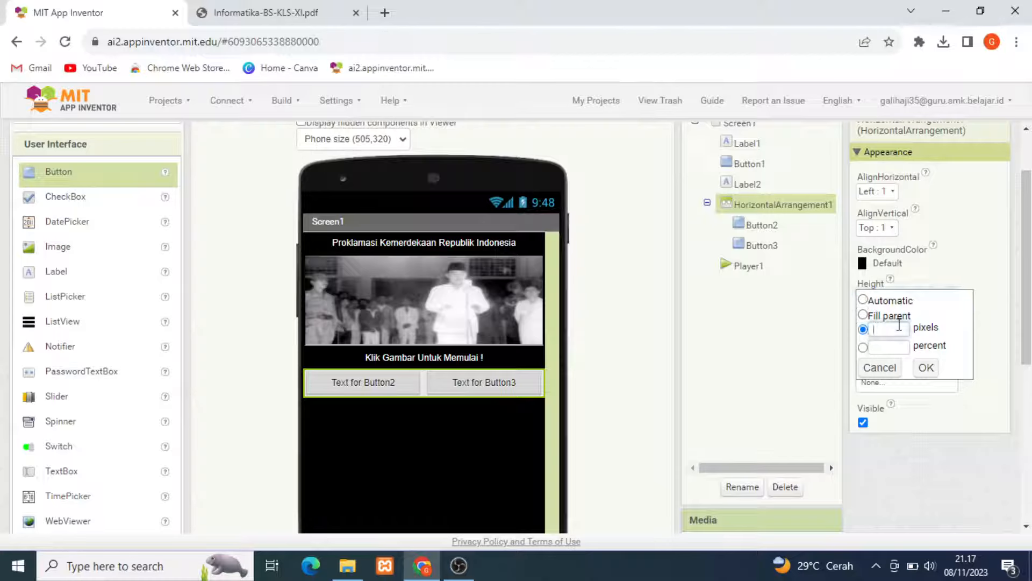
text(20)
click(926, 367)
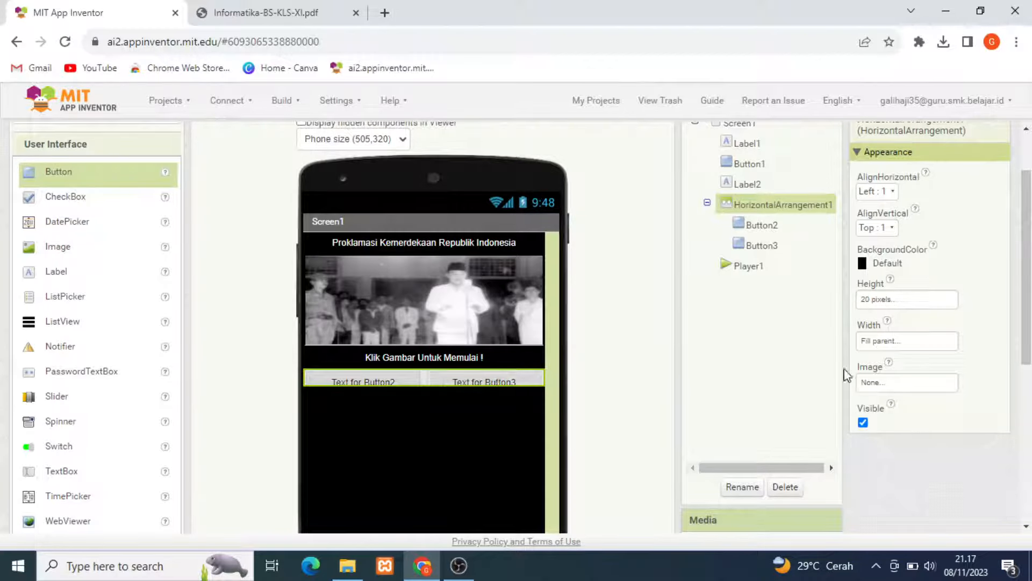
Restore the horizontal arrangement's height to Automatic.
click(914, 301)
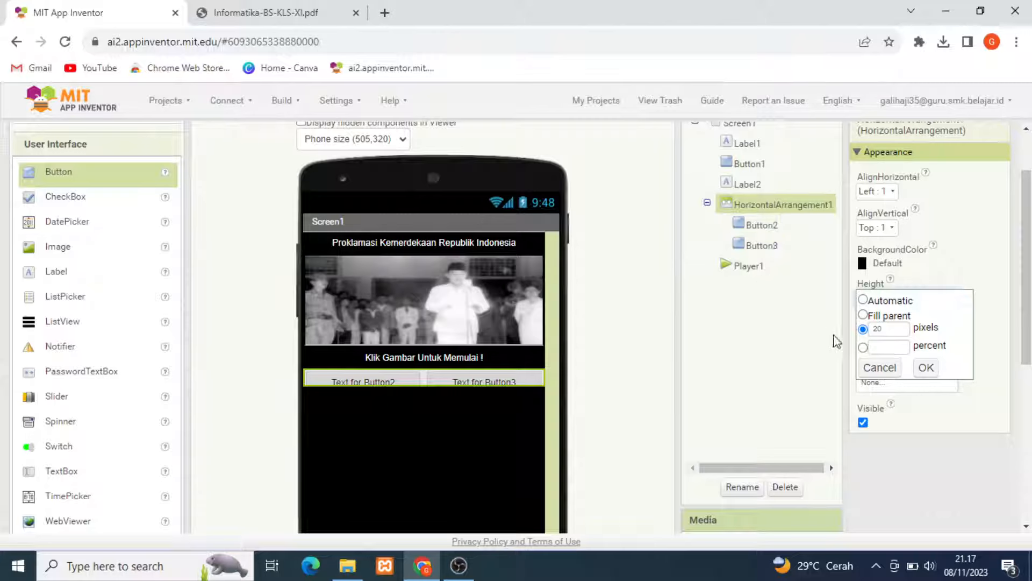
click(900, 303)
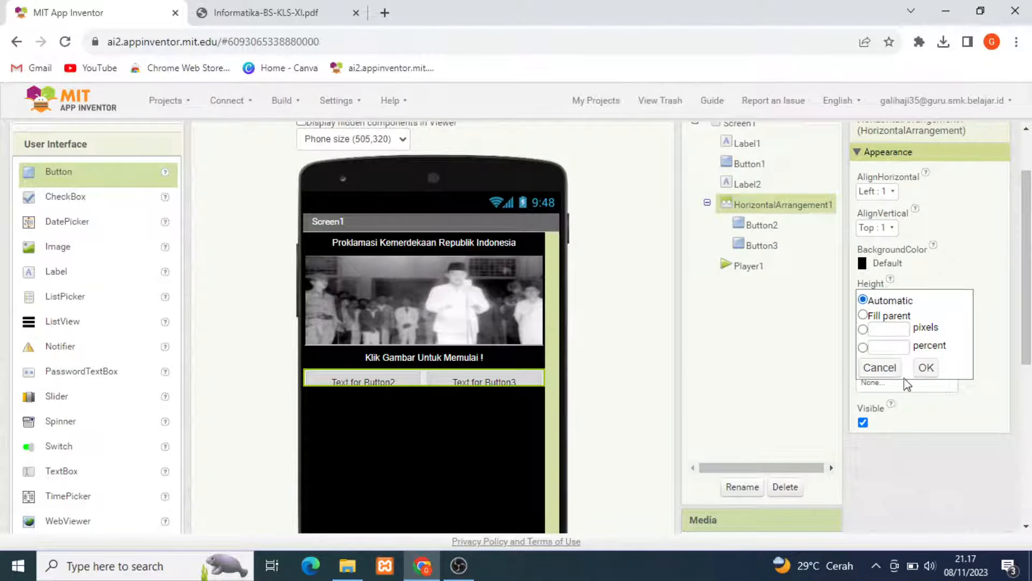
click(927, 371)
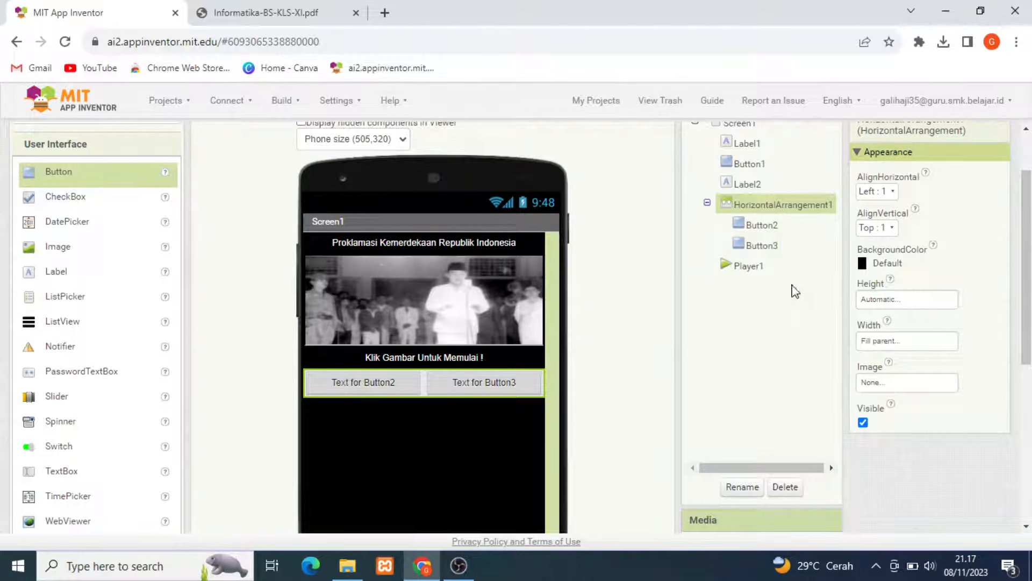
Change the caption of Button2, the first button in the horizontal arrangement, to Pause.
click(773, 231)
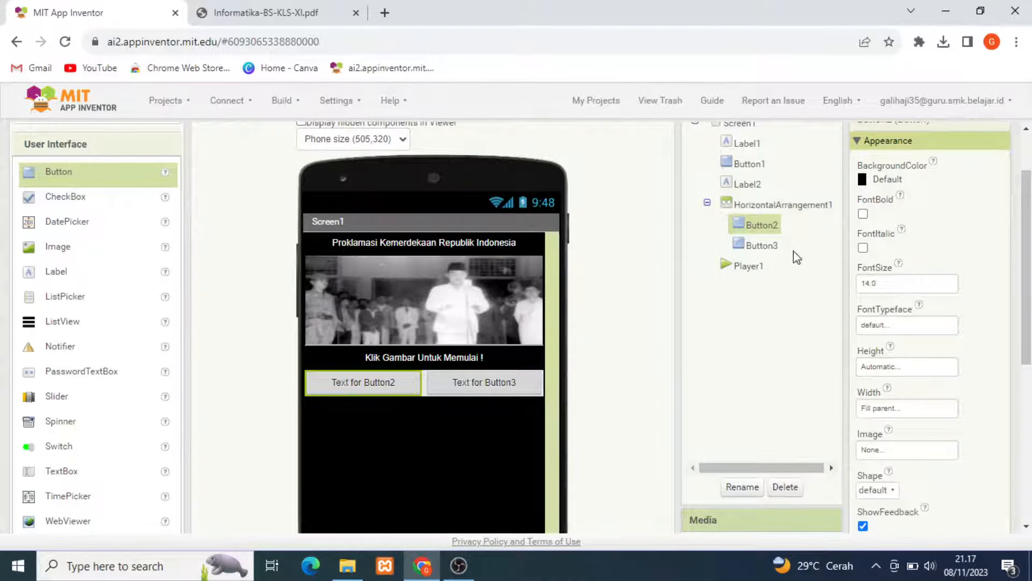
click(770, 247)
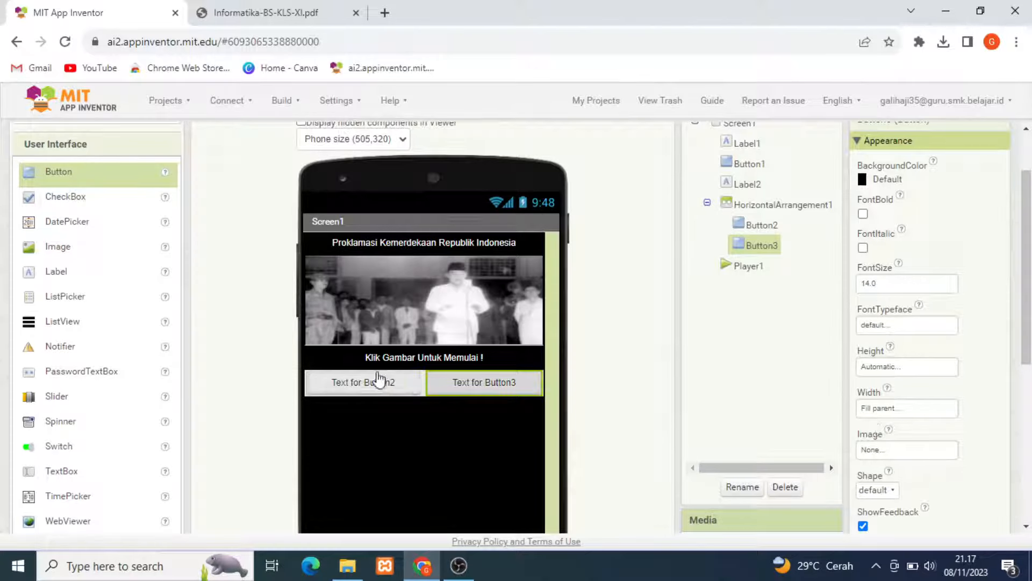
click(371, 396)
scroll(877, 419, down, 1)
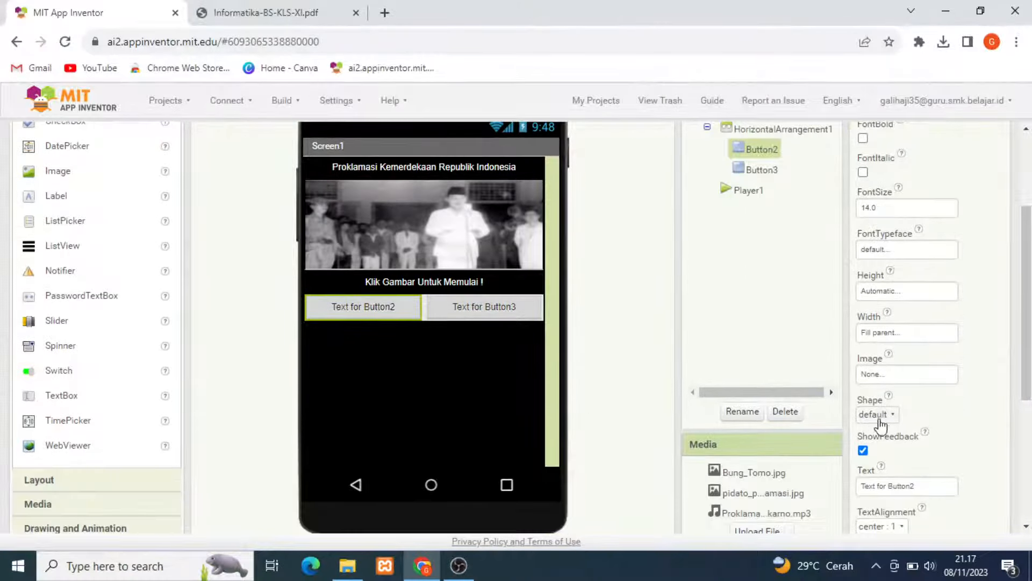
drag(920, 485, 851, 487)
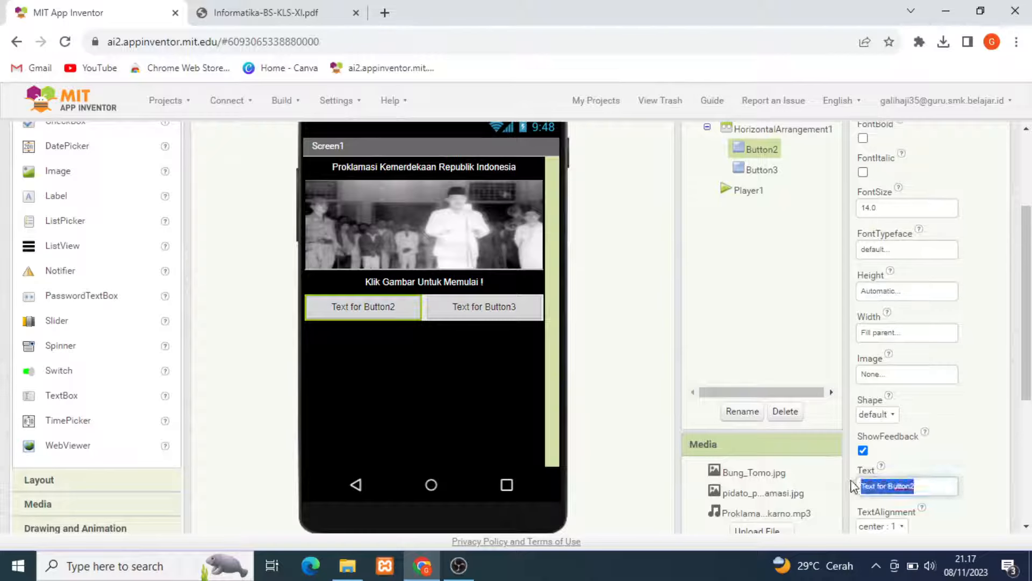
text(Pause)
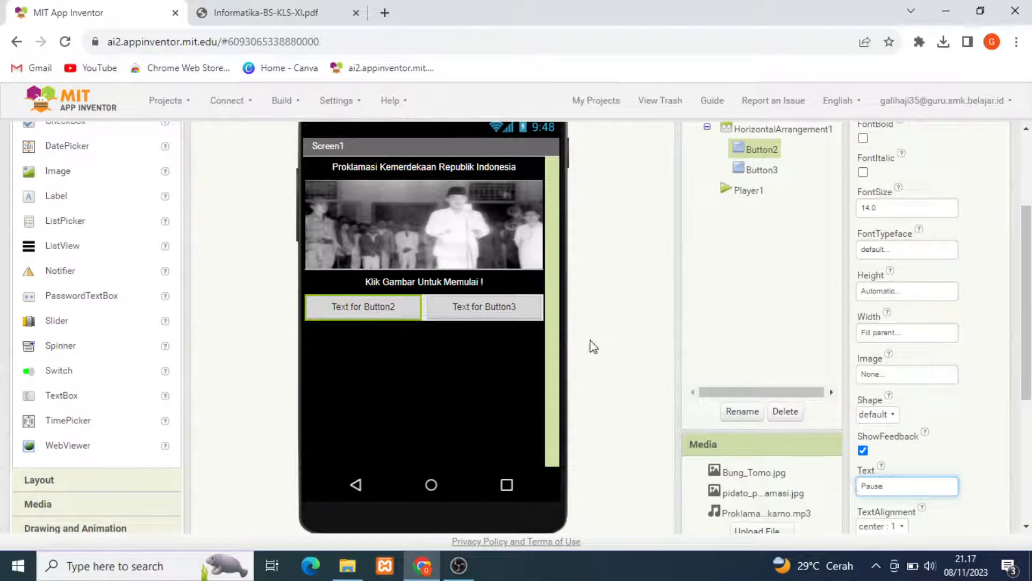
Change the caption of Button3, the second button in the horizontal arrangement, to Stop.
click(503, 307)
drag(936, 495, 858, 494)
text(S)
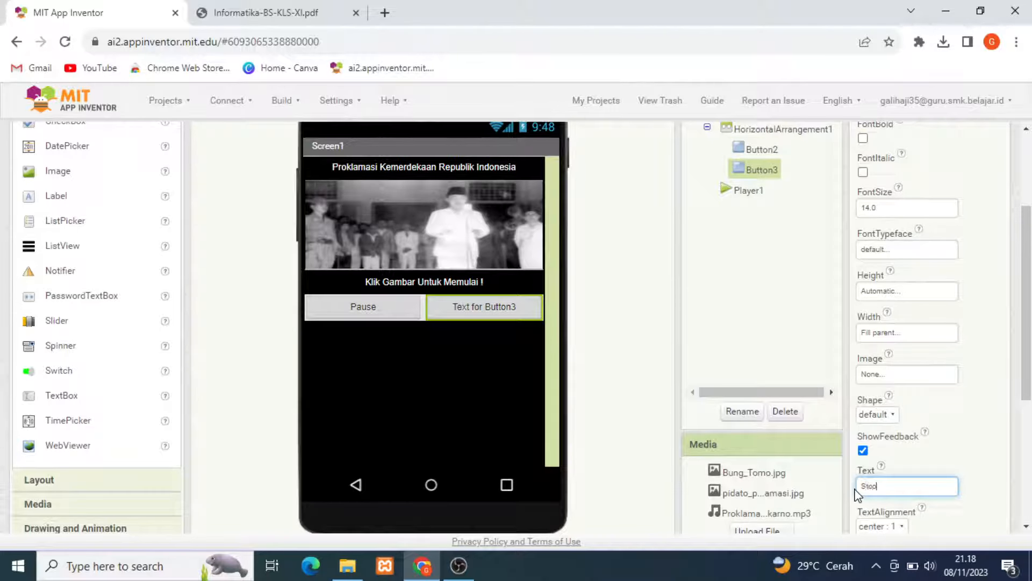
text(top)
key(Return)
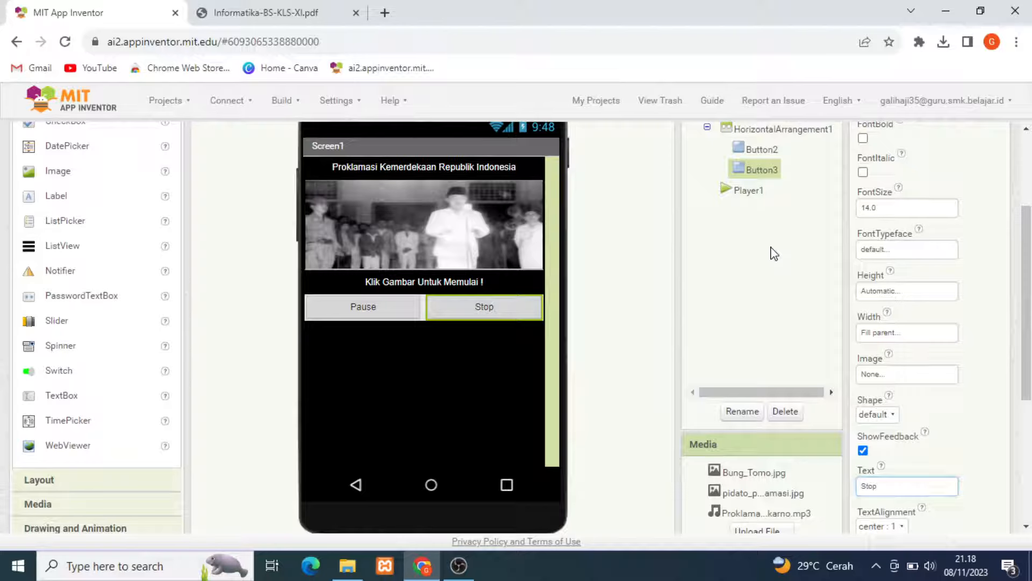
click(763, 259)
Set the background colour of the horizontal arrangement around the Pause and Stop buttons to None.
scroll(785, 177, up, 3)
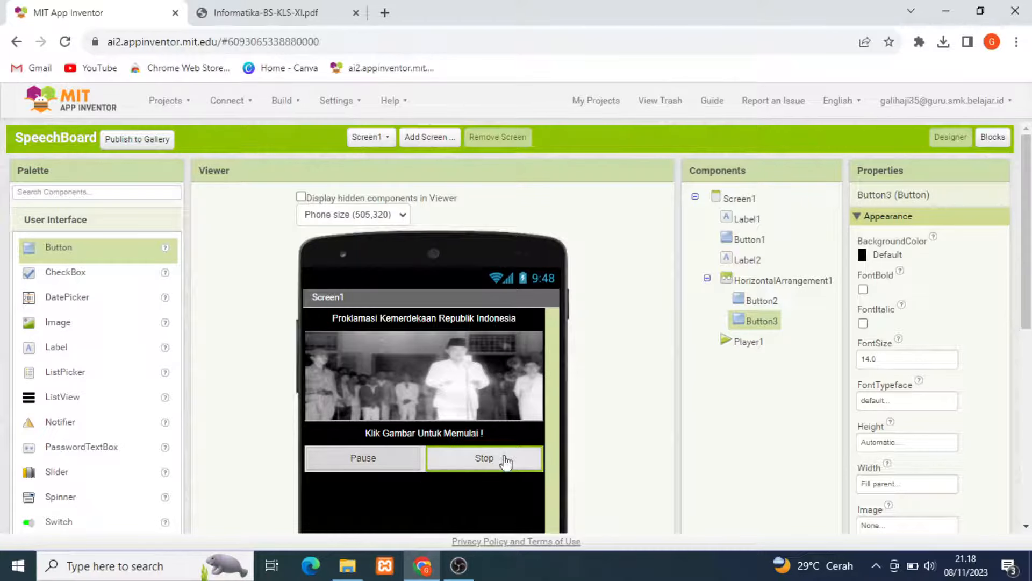
scroll(430, 462, down, 3)
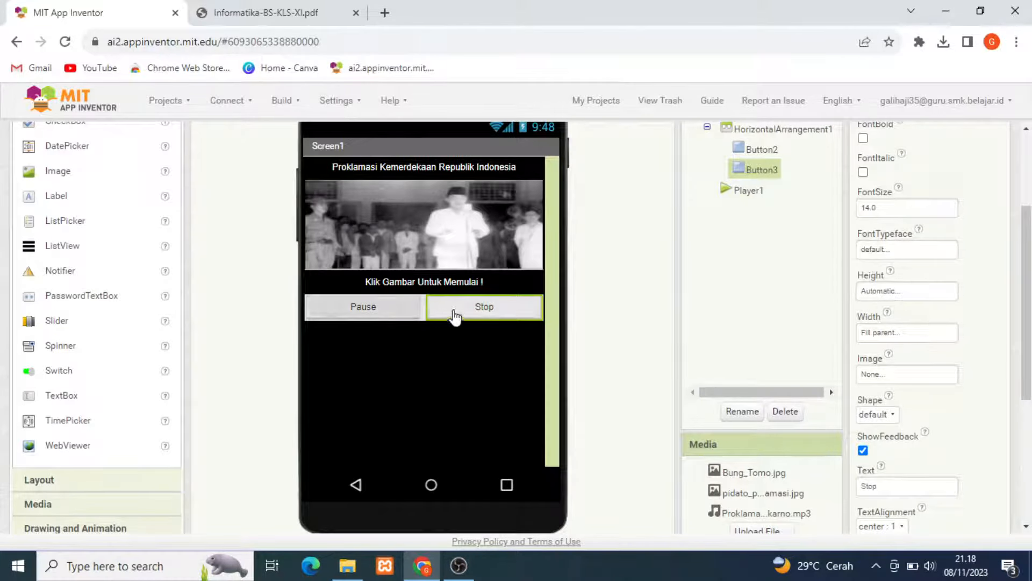
scroll(435, 322, up, 2)
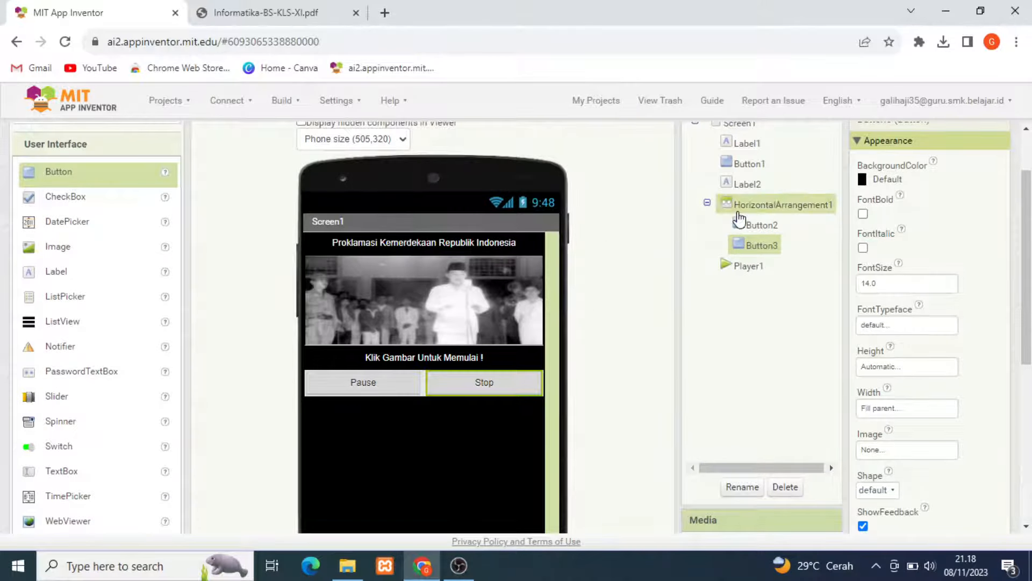
click(738, 215)
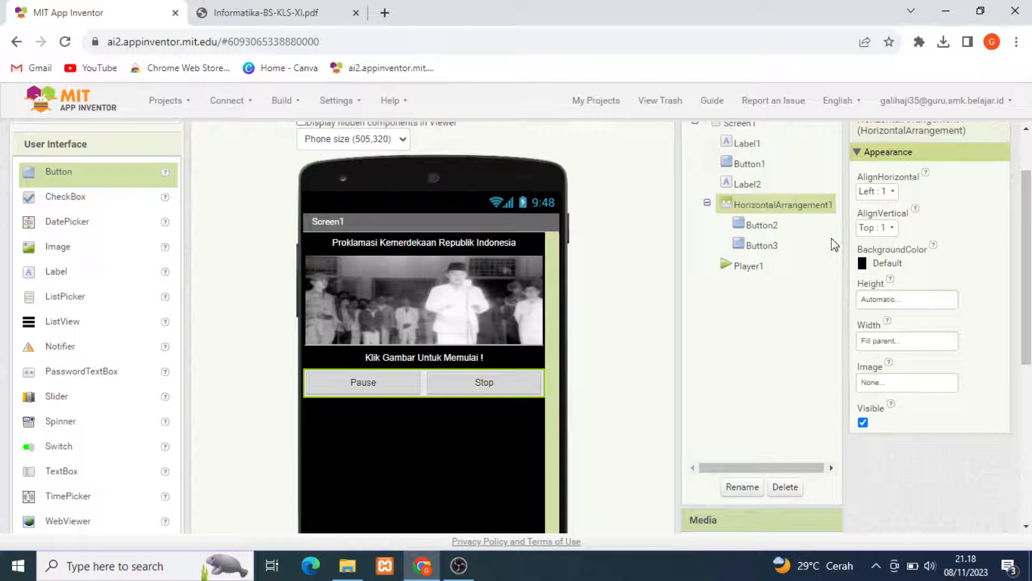
click(882, 260)
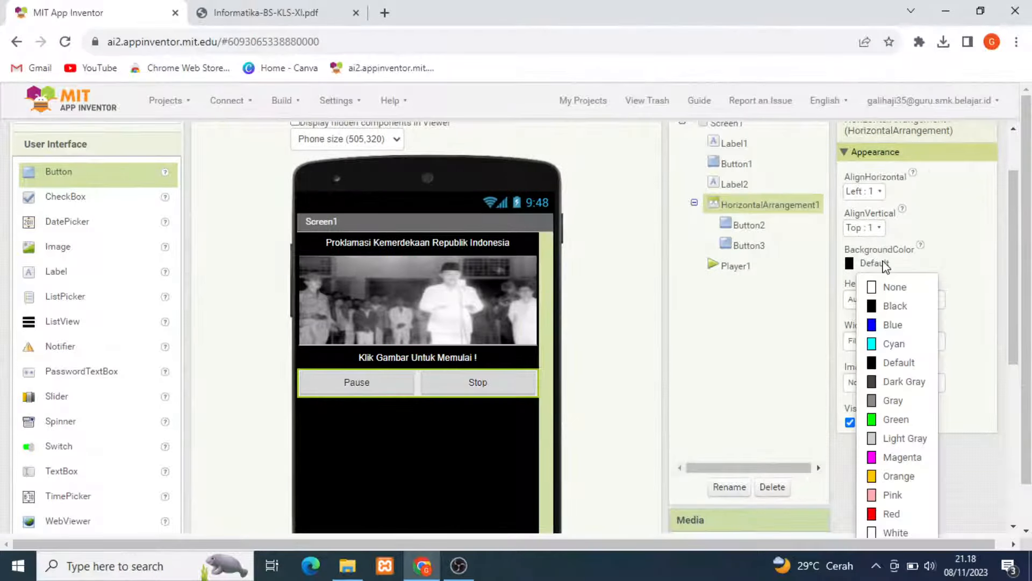
click(893, 288)
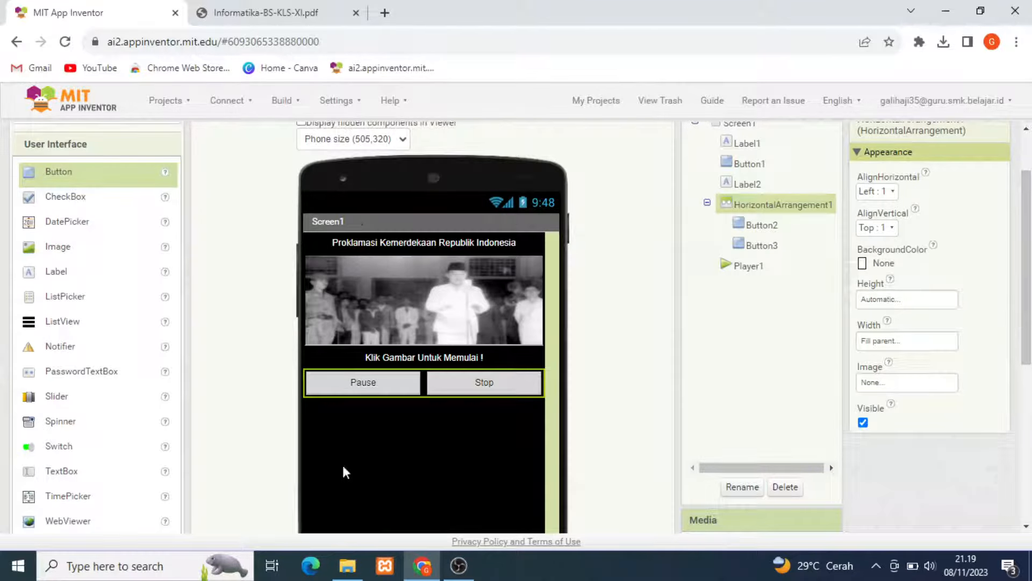
scroll(531, 414, down, 3)
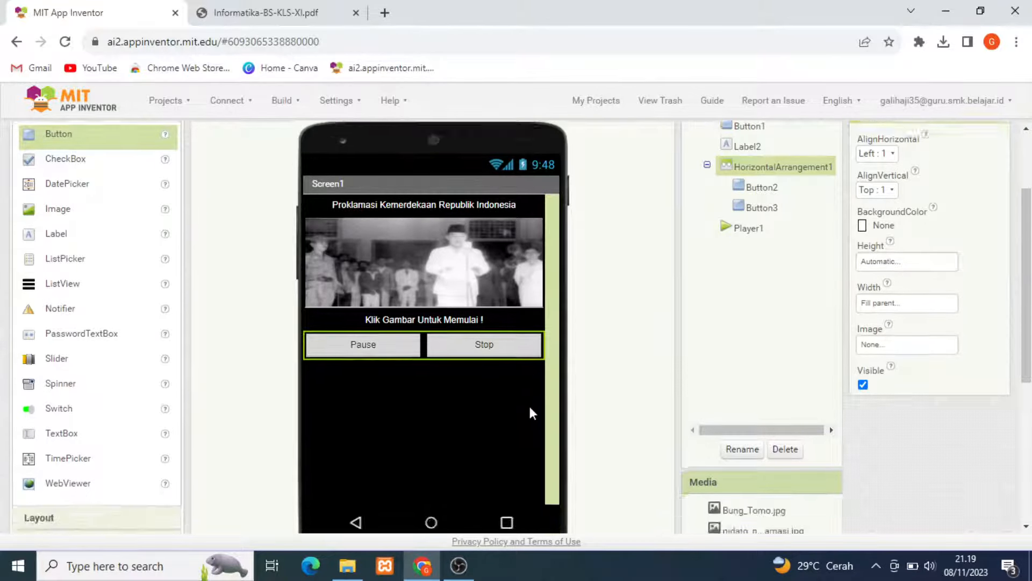
scroll(529, 404, up, 5)
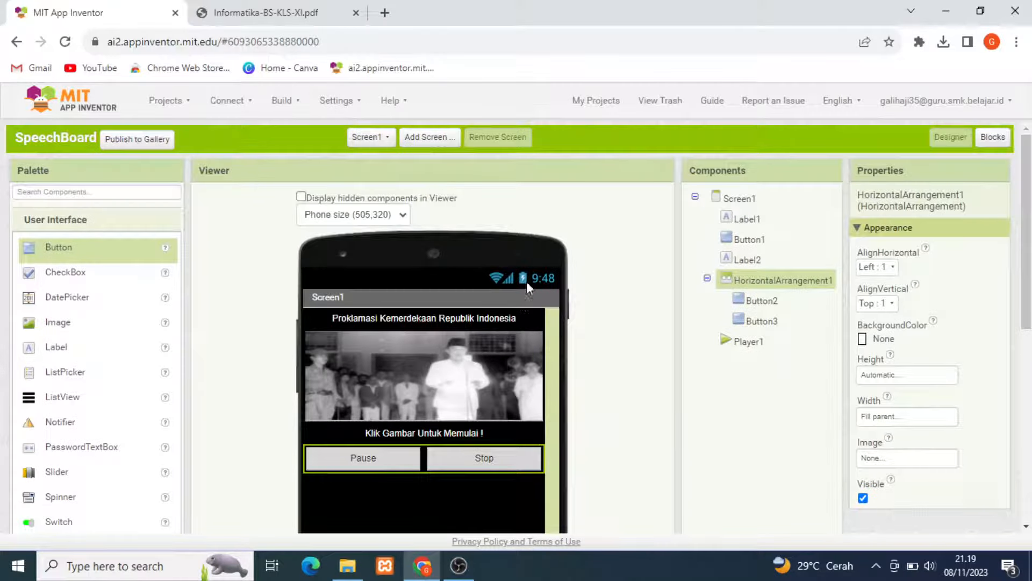
Add a click event block for Button2, the Pause button, below the Button1 click block.
click(992, 139)
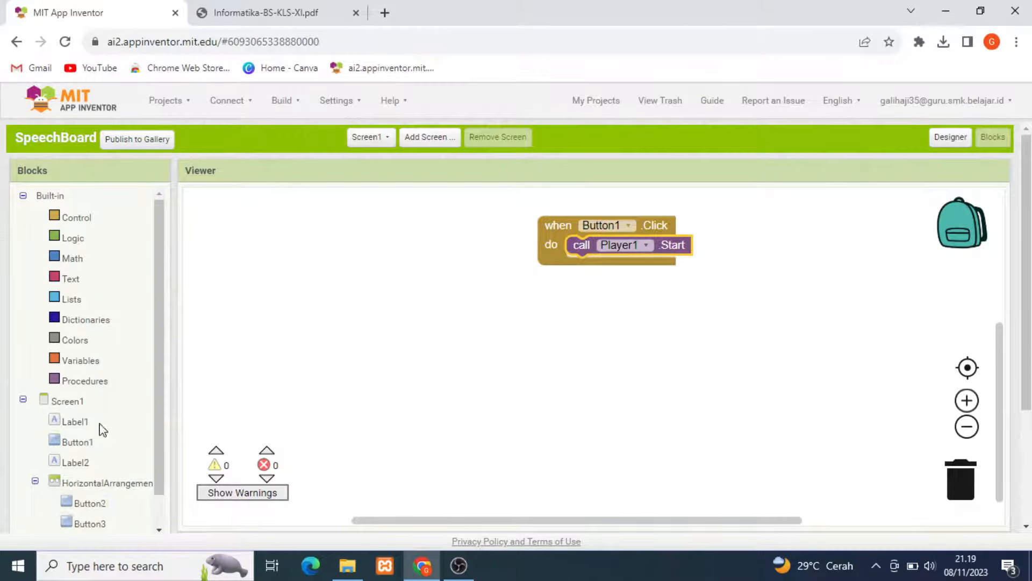
scroll(100, 416, down, 1)
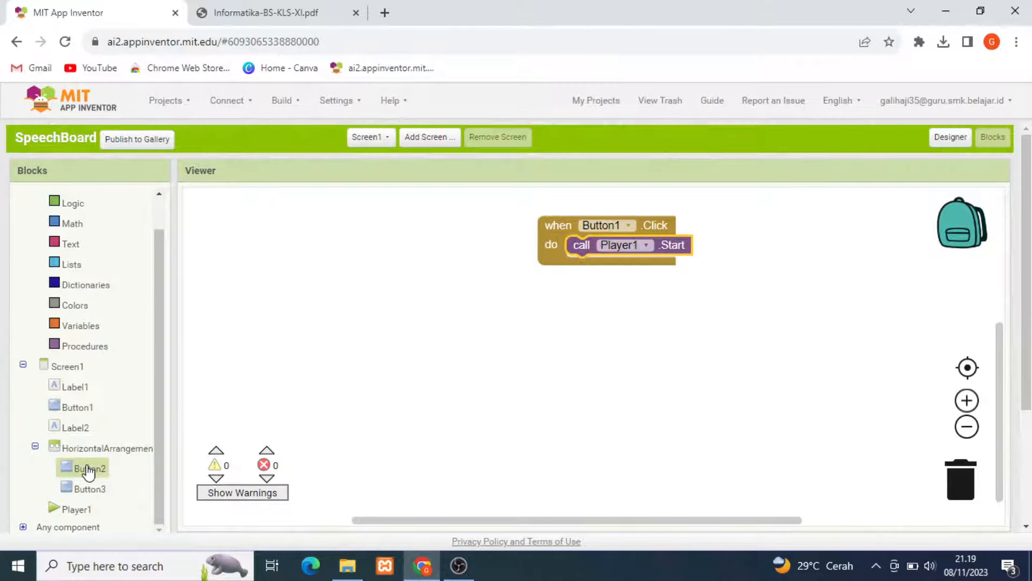
drag(103, 468, 410, 352)
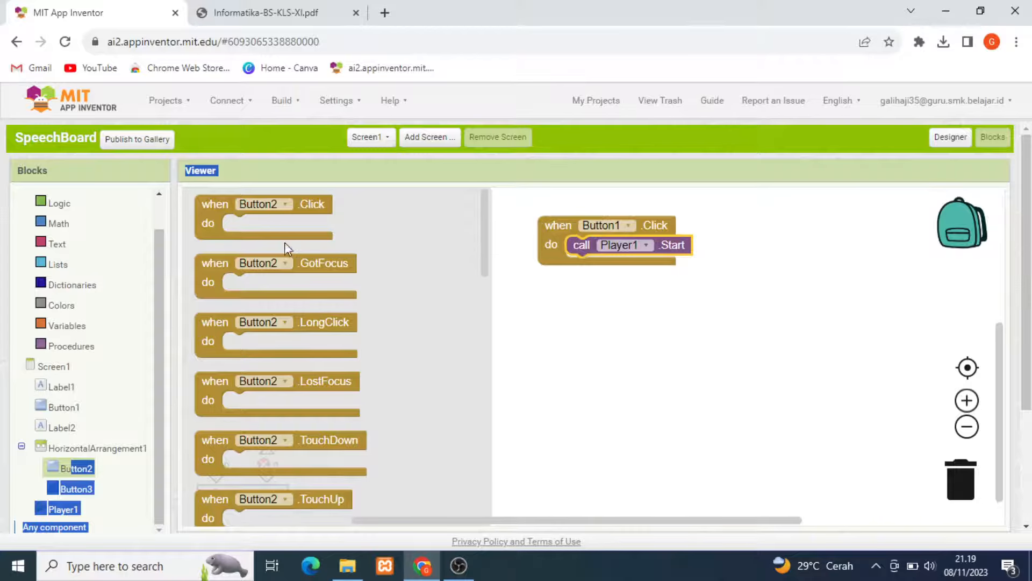
click(214, 223)
drag(213, 222, 556, 312)
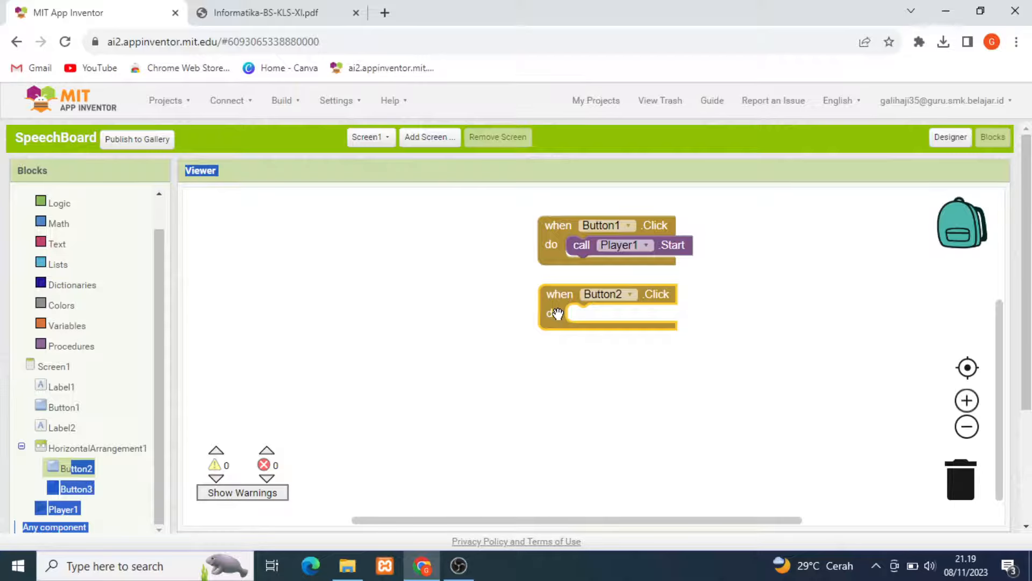
click(271, 359)
Check which component is the Pause button, and put the Player1.Pause call inside the Button2 click block.
click(938, 138)
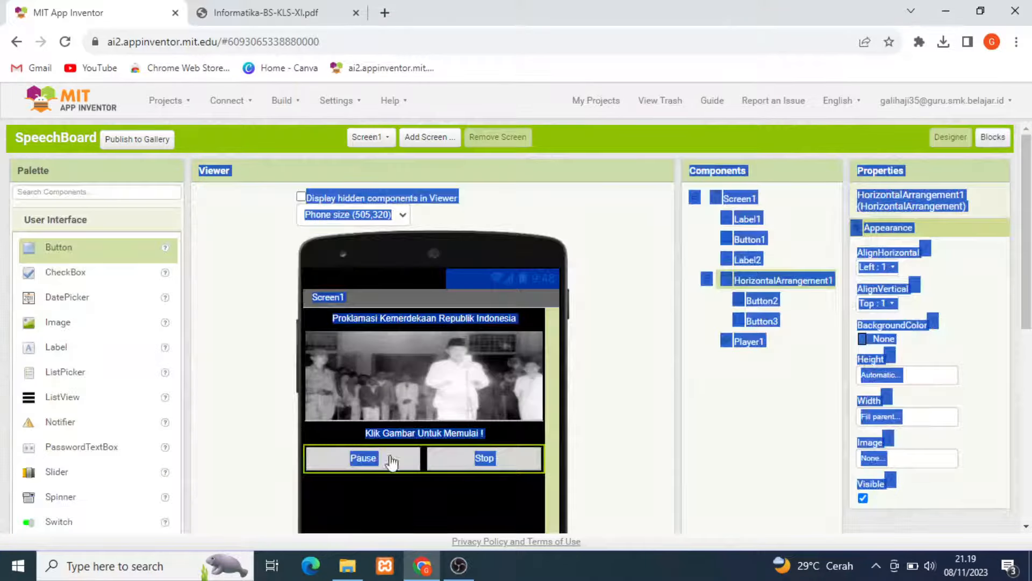
click(799, 399)
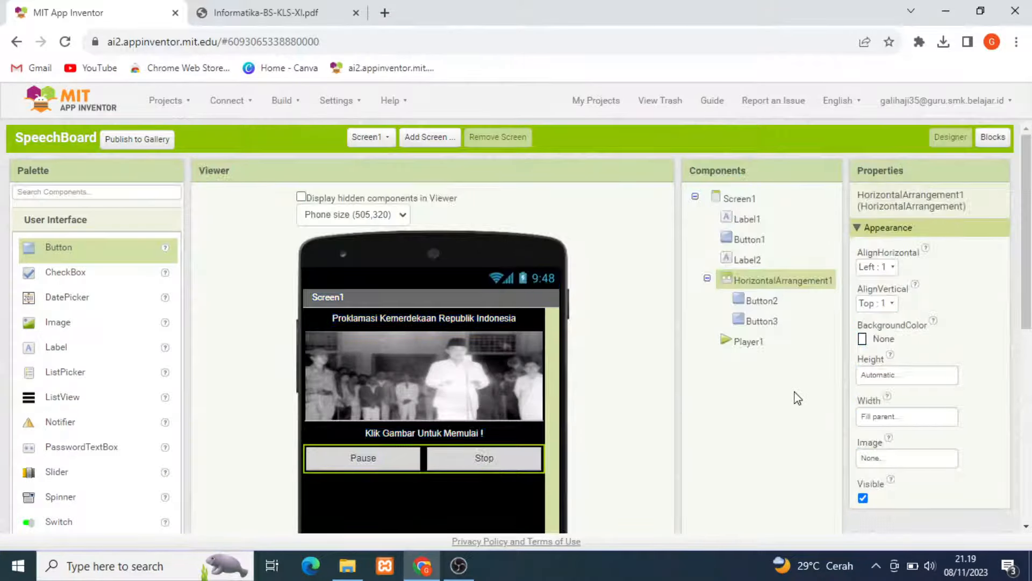
click(762, 301)
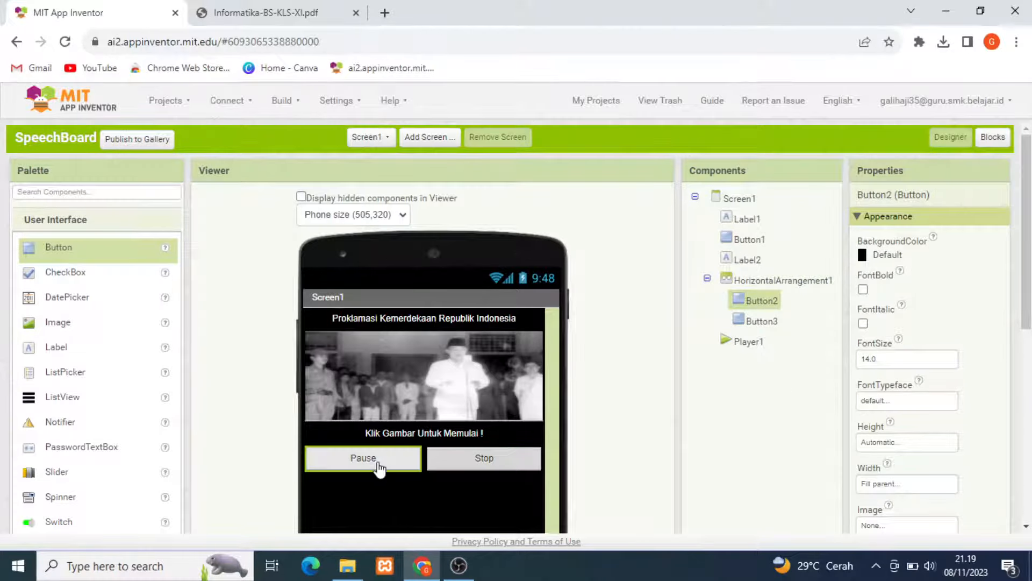
click(995, 139)
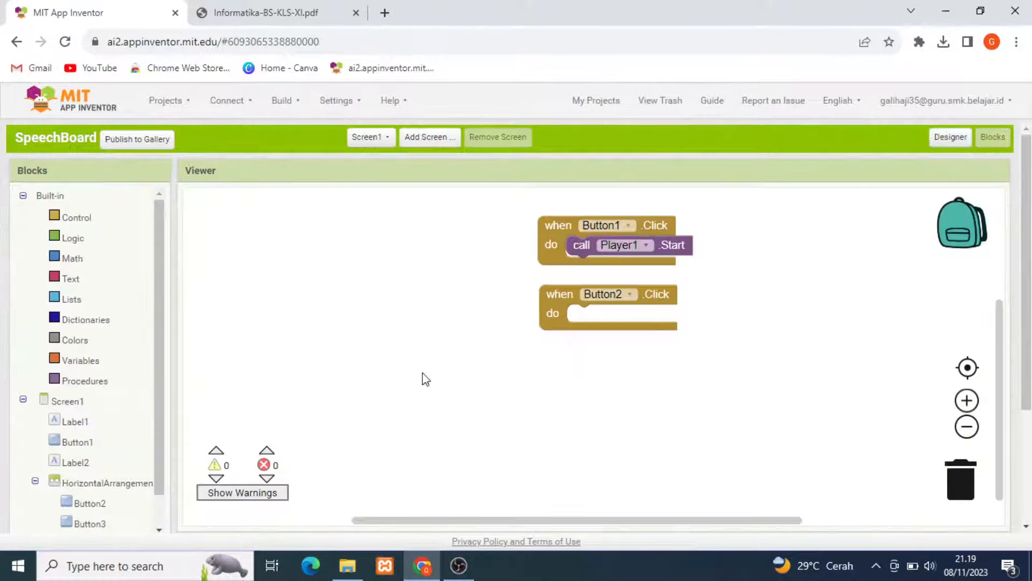
scroll(142, 457, down, 2)
click(76, 509)
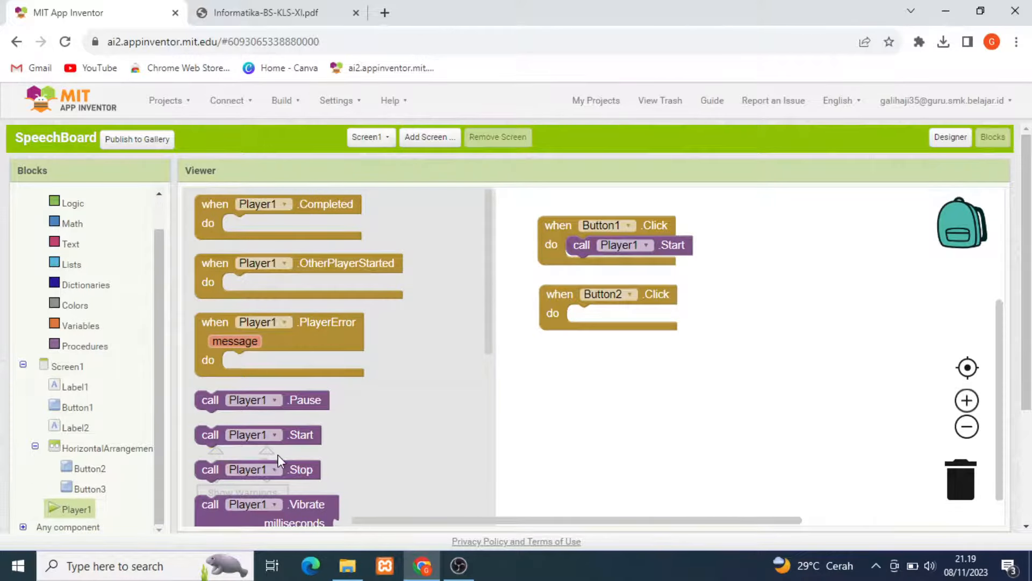
drag(287, 407, 648, 318)
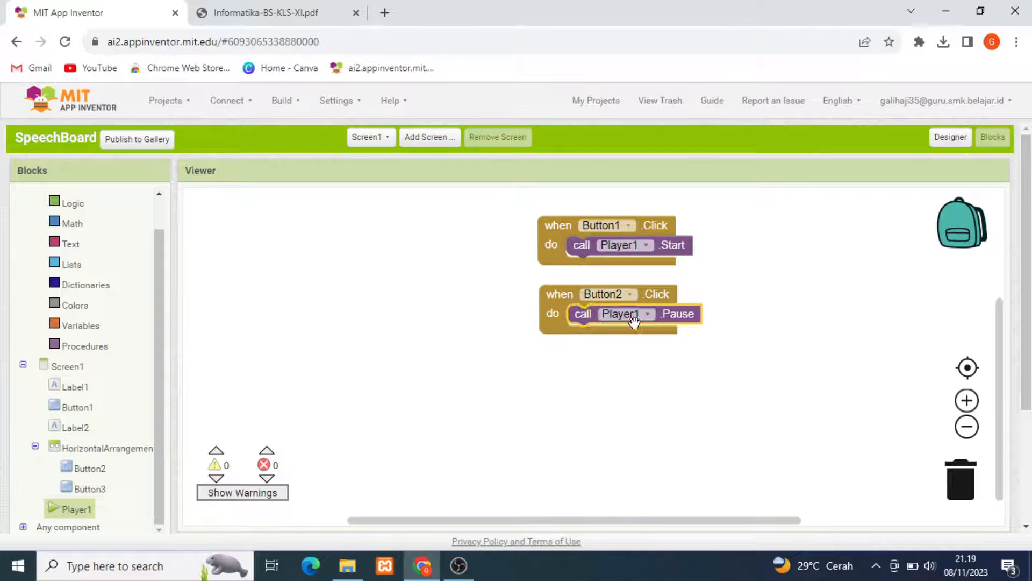
Add a Button3 click event block below the Button2 block and put the Player1.Stop call inside it.
click(88, 489)
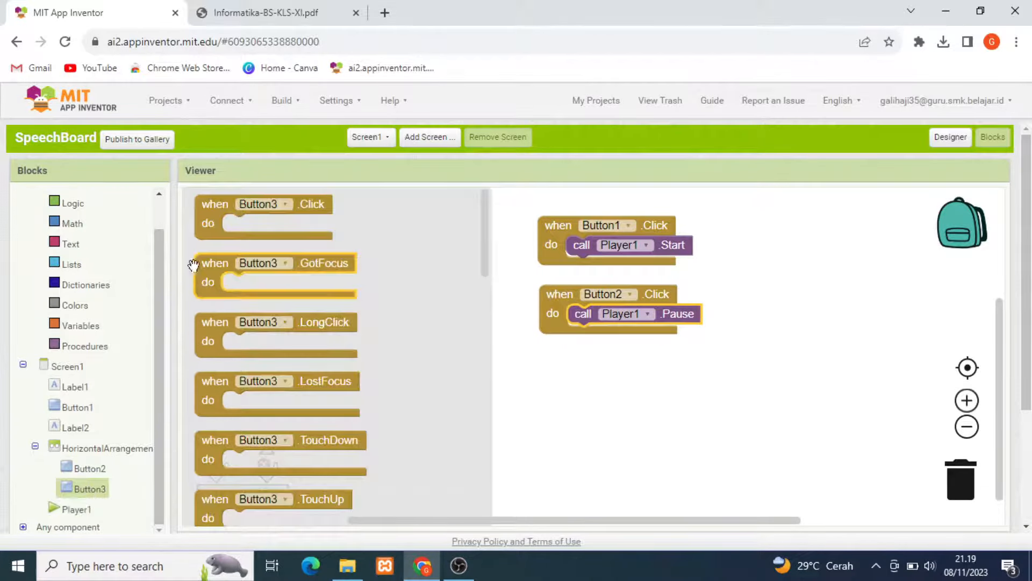
drag(221, 213, 565, 364)
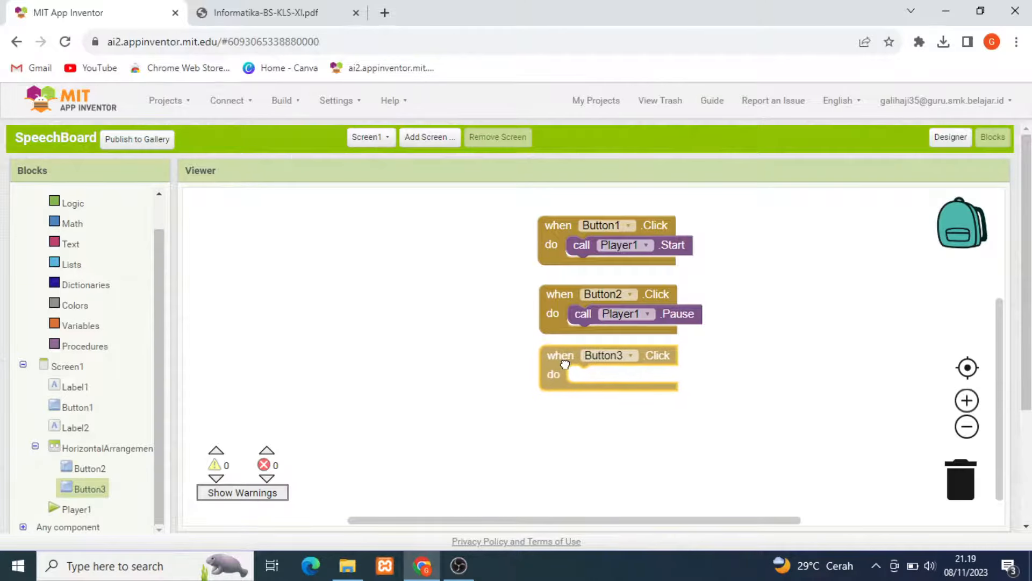
click(69, 510)
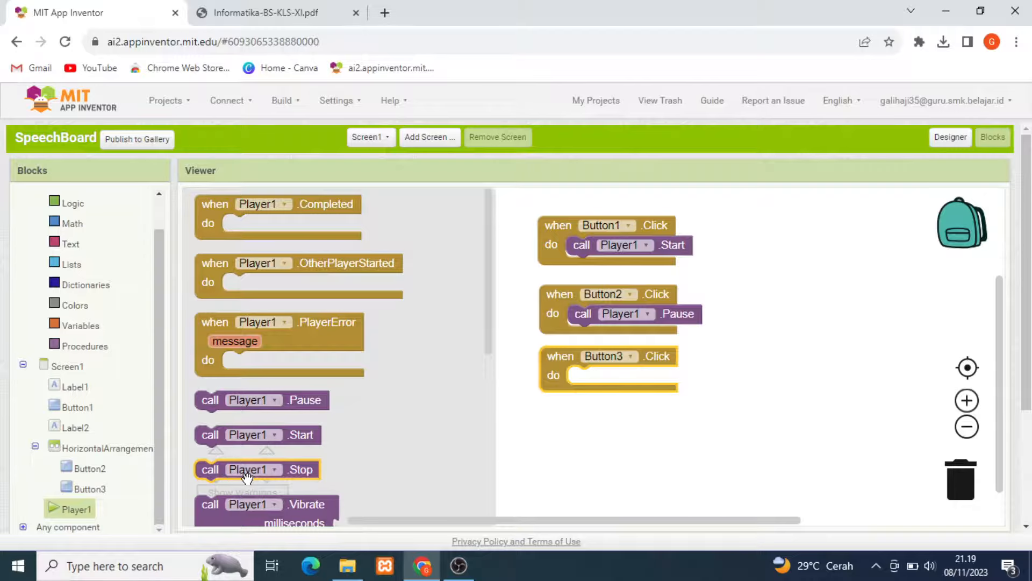
drag(301, 466, 621, 389)
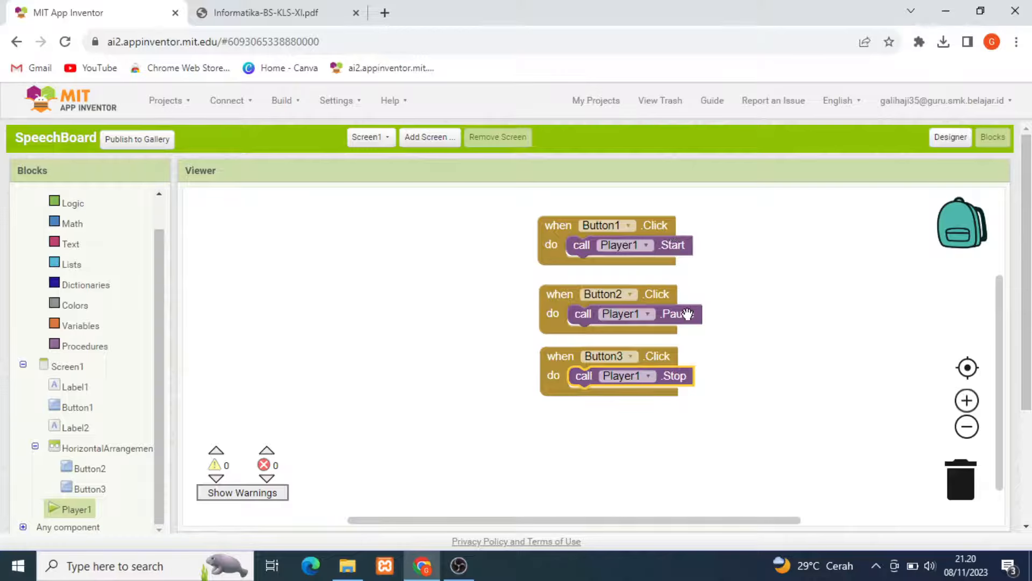
Review the Screen1 layout in the designer, including the image button, the Stop button and the horizontal arrangement.
click(952, 138)
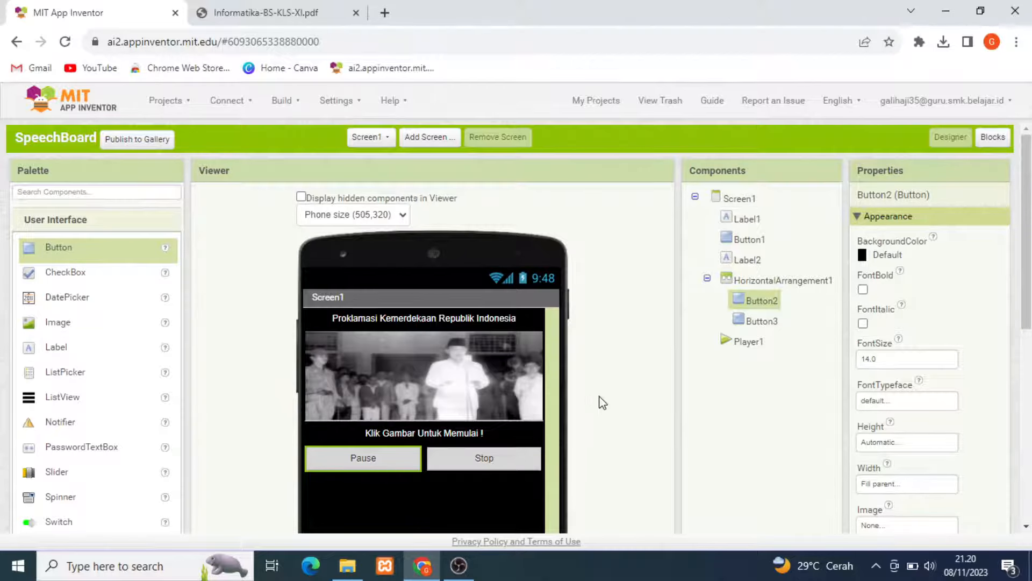
scroll(603, 368, down, 2)
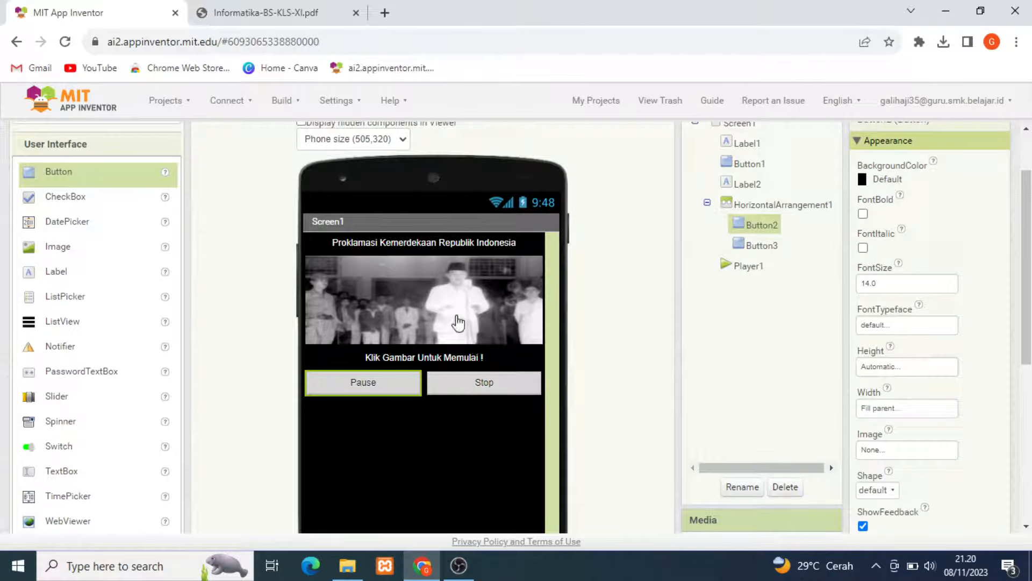
click(477, 386)
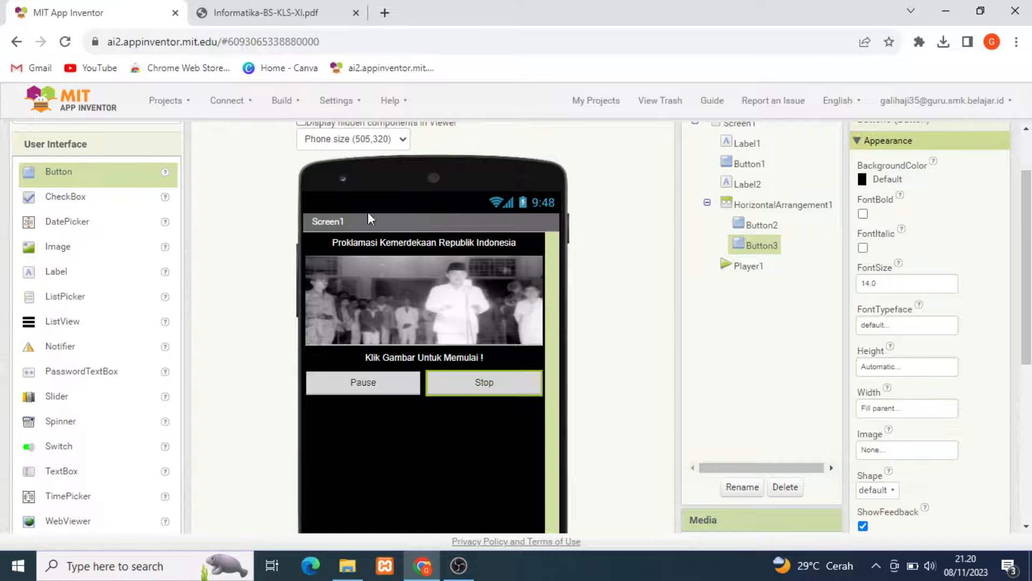
scroll(473, 384, down, 1)
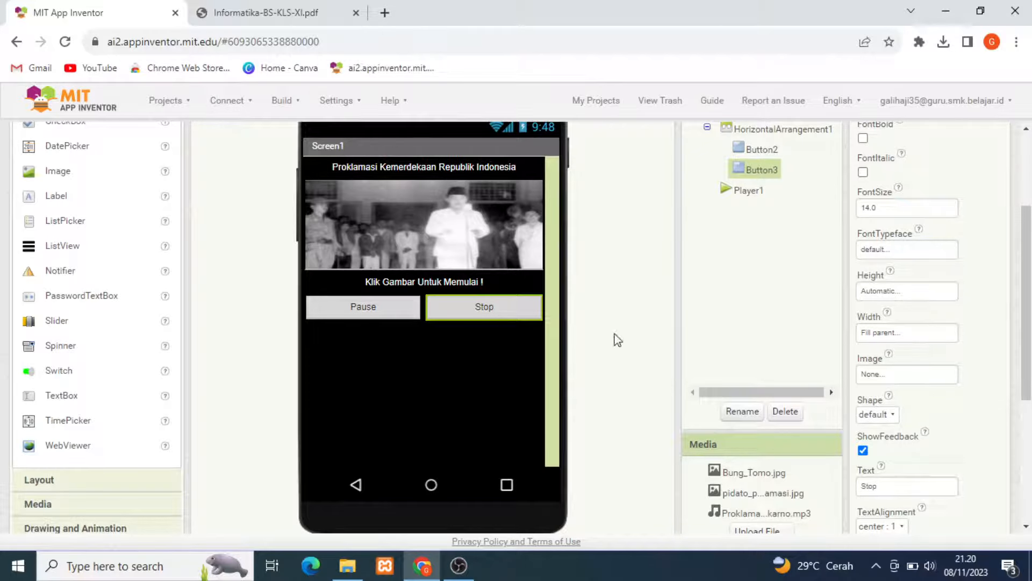
scroll(730, 295, up, 3)
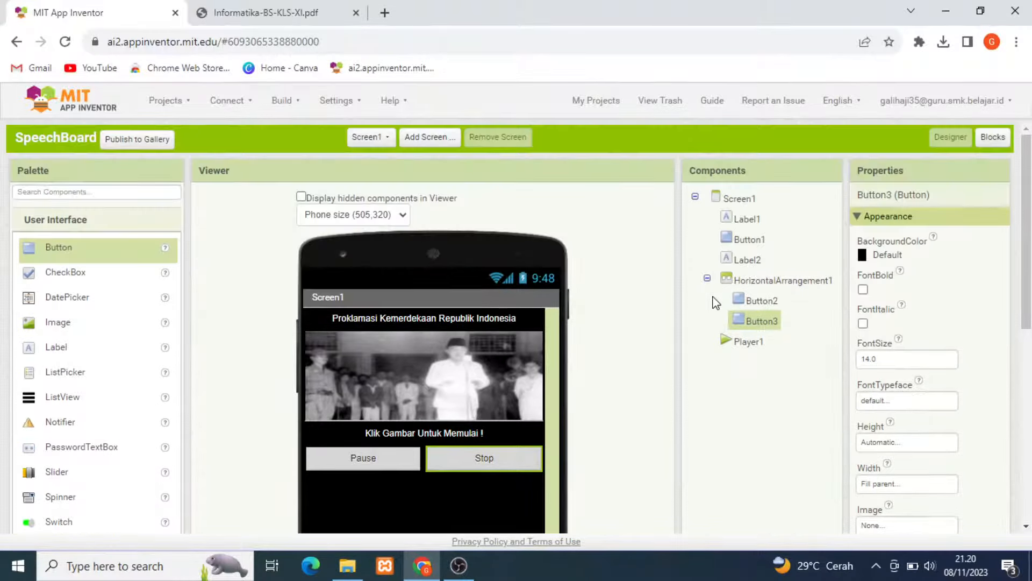
scroll(717, 302, down, 2)
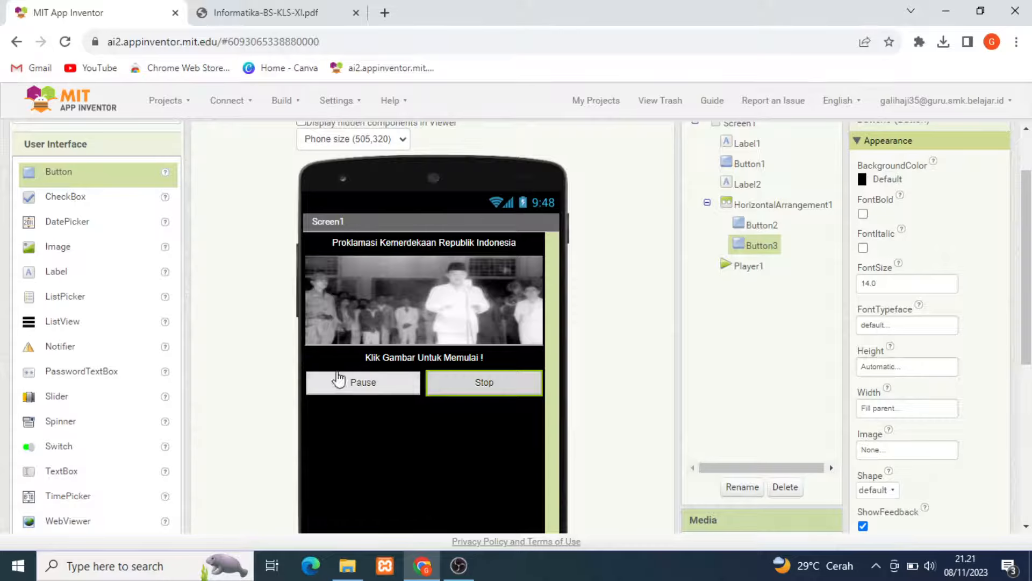
scroll(496, 371, down, 2)
scroll(496, 371, up, 2)
click(782, 204)
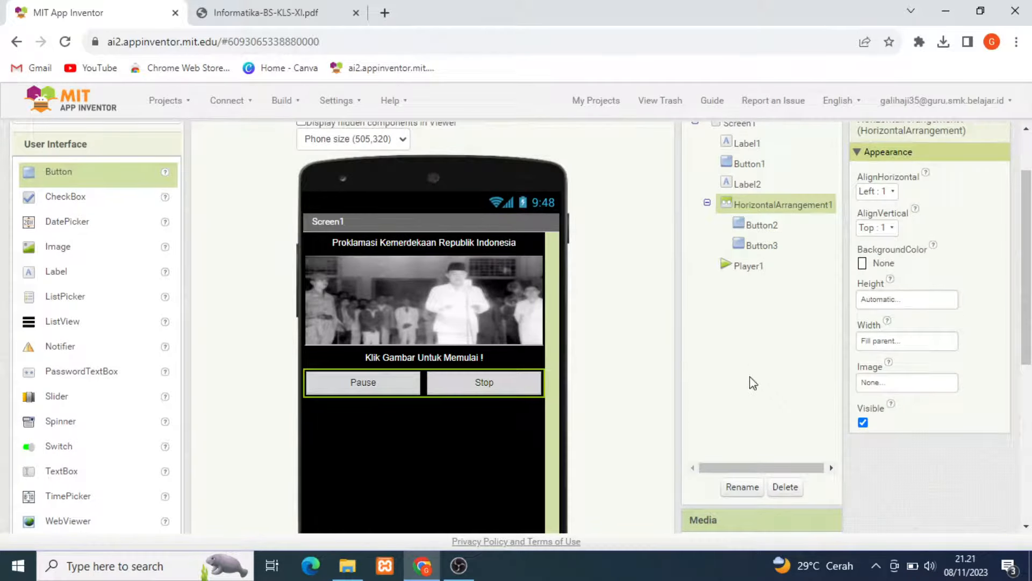
Add a second HorizontalArrangement to Screen1 below the Pause and Stop buttons.
scroll(590, 394, down, 4)
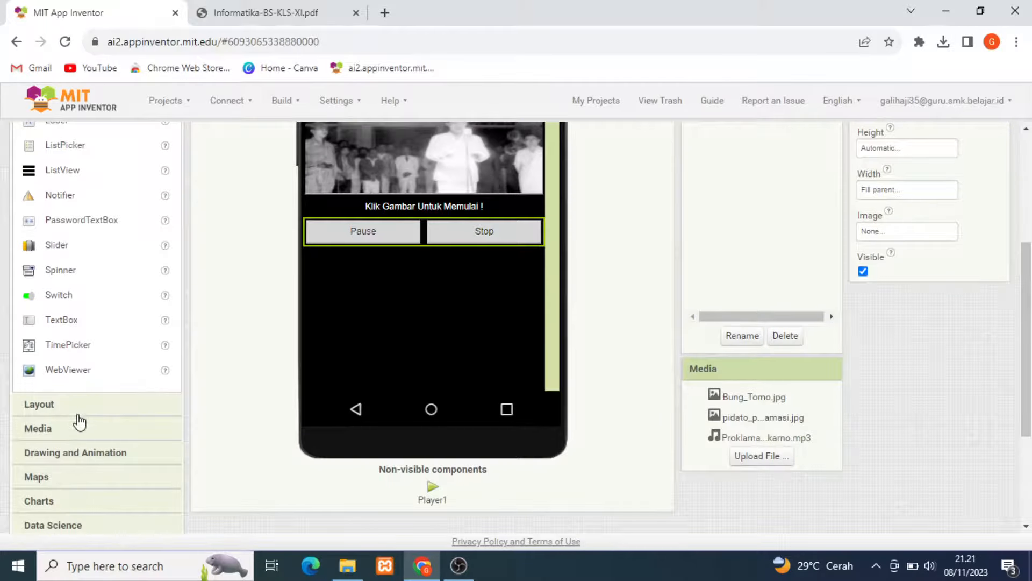
click(106, 406)
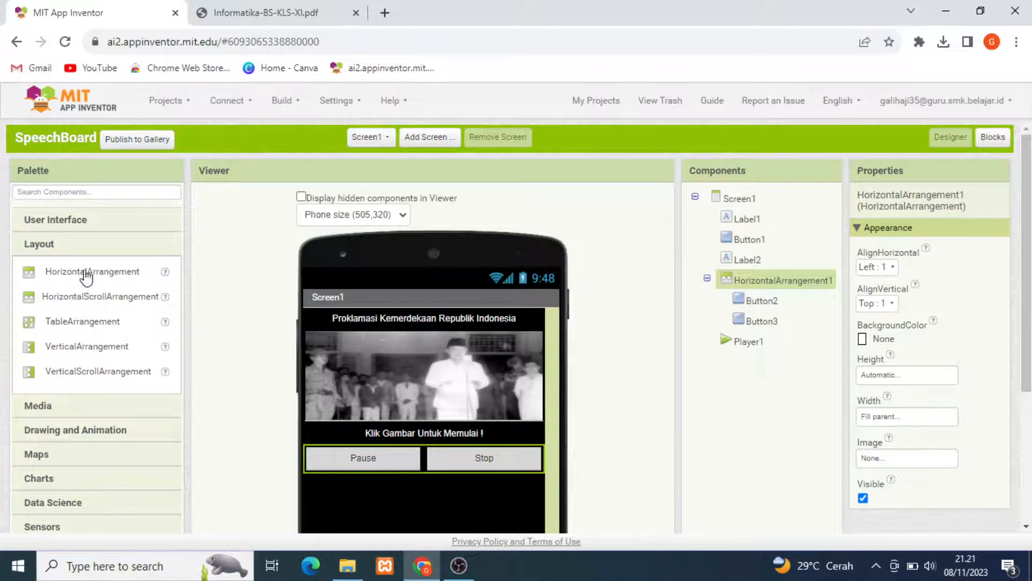
drag(85, 274, 341, 516)
scroll(579, 402, down, 3)
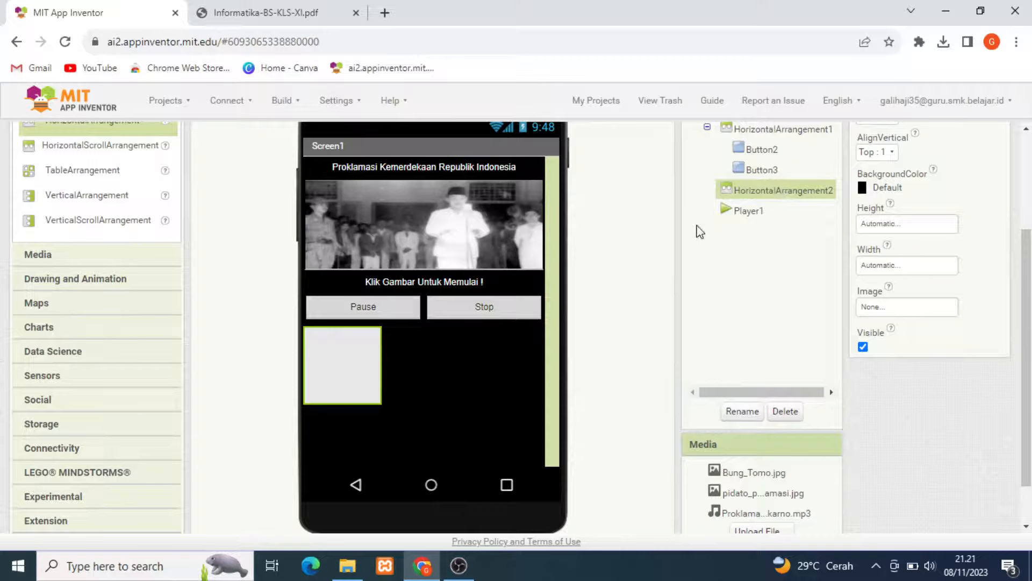
Set the width of the second horizontal arrangement to Fill parent.
click(896, 271)
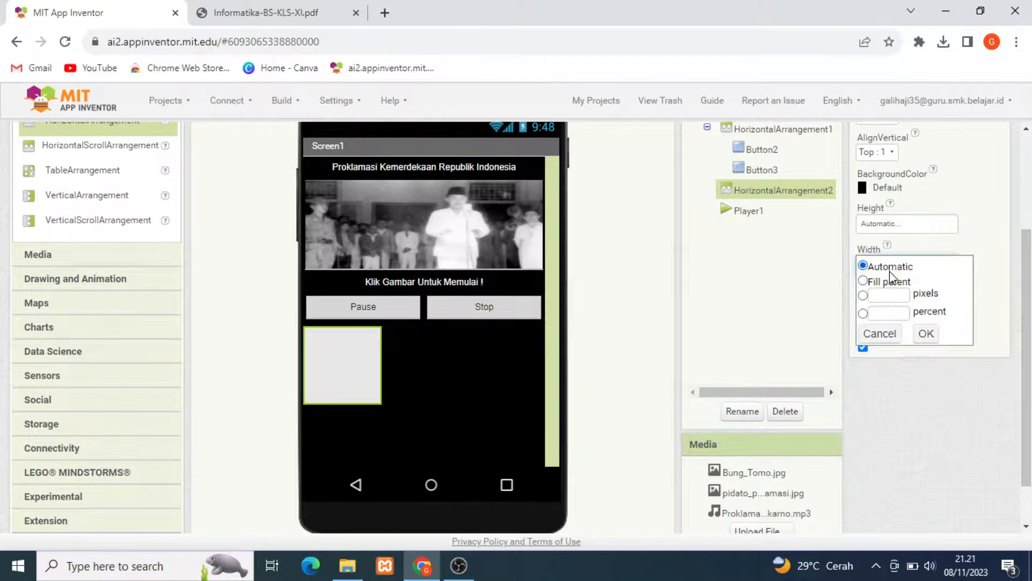
click(879, 284)
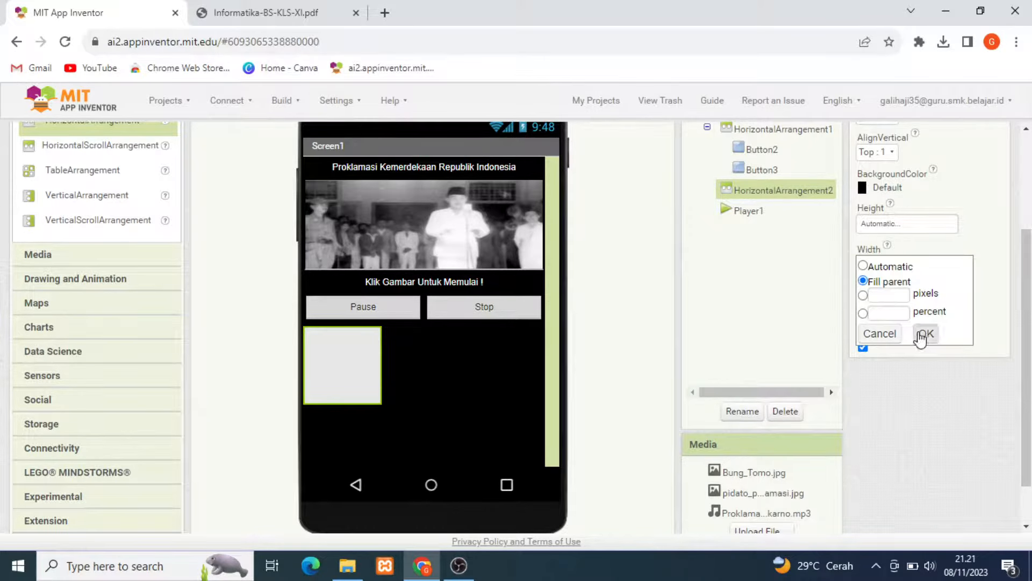
click(924, 333)
Place two labels side by side inside the second horizontal arrangement.
scroll(156, 236, up, 1)
scroll(155, 237, up, 2)
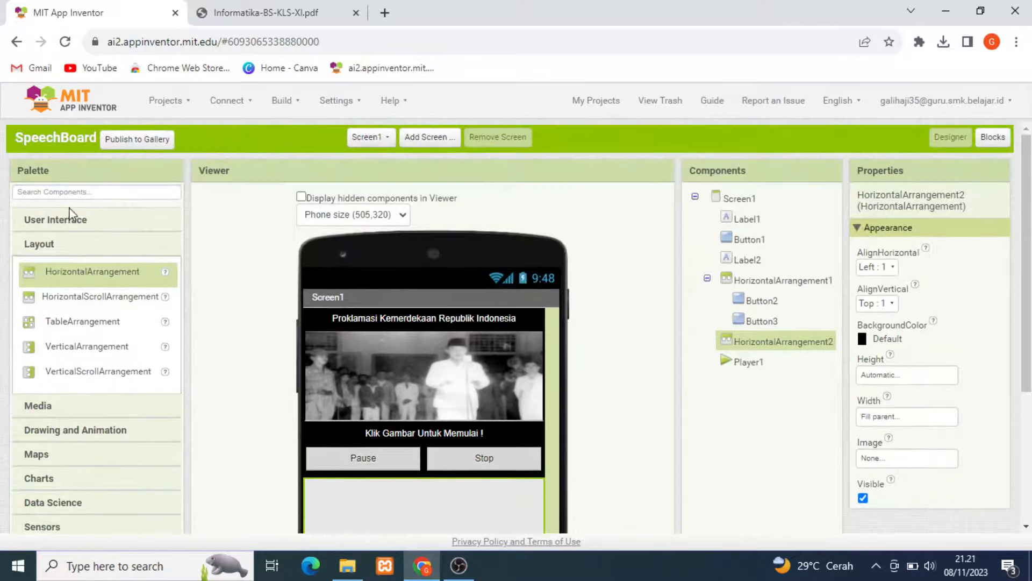
click(62, 226)
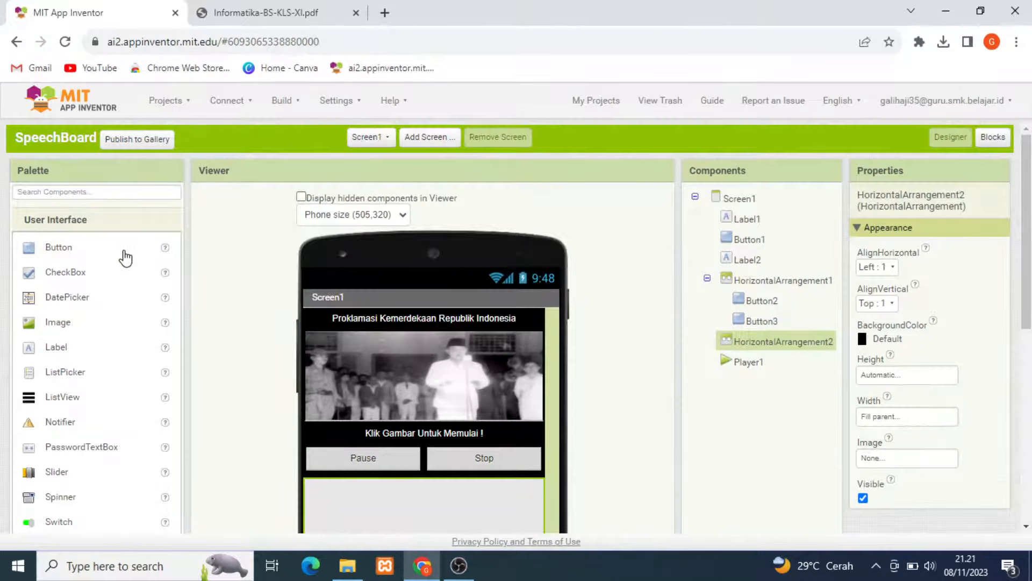
scroll(126, 259, down, 1)
scroll(76, 334, down, 1)
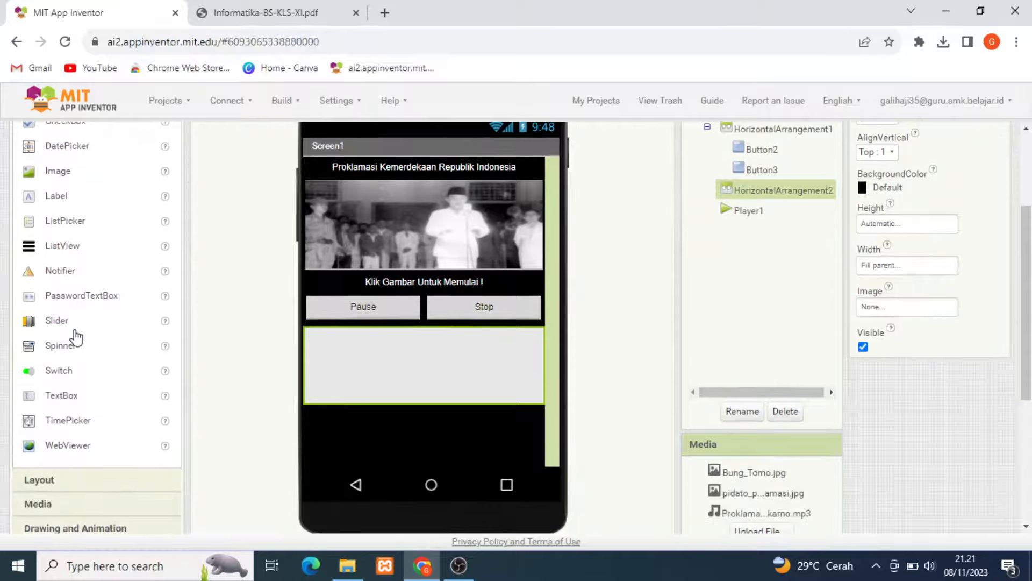
scroll(76, 337, up, 1)
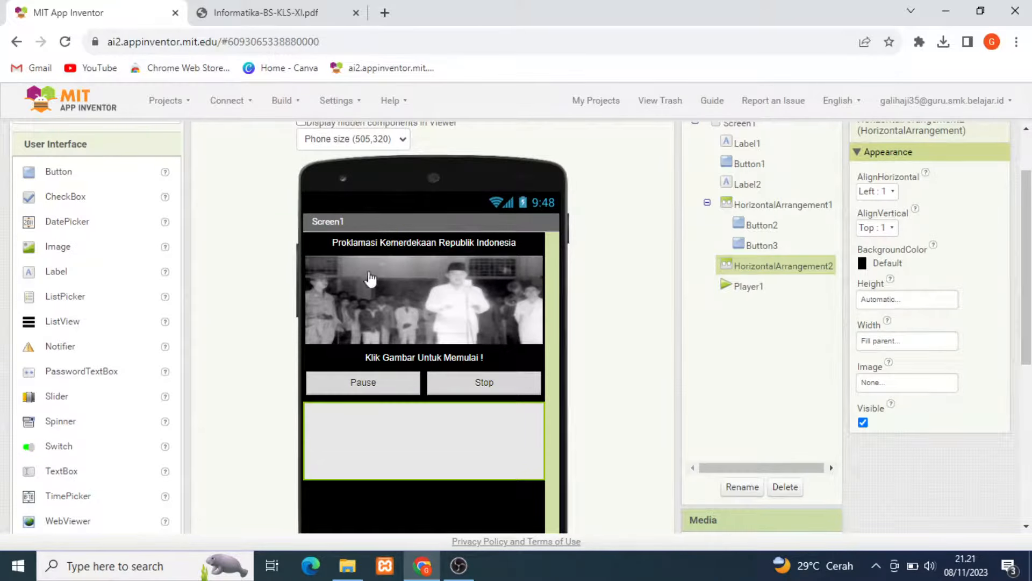
drag(63, 285, 347, 412)
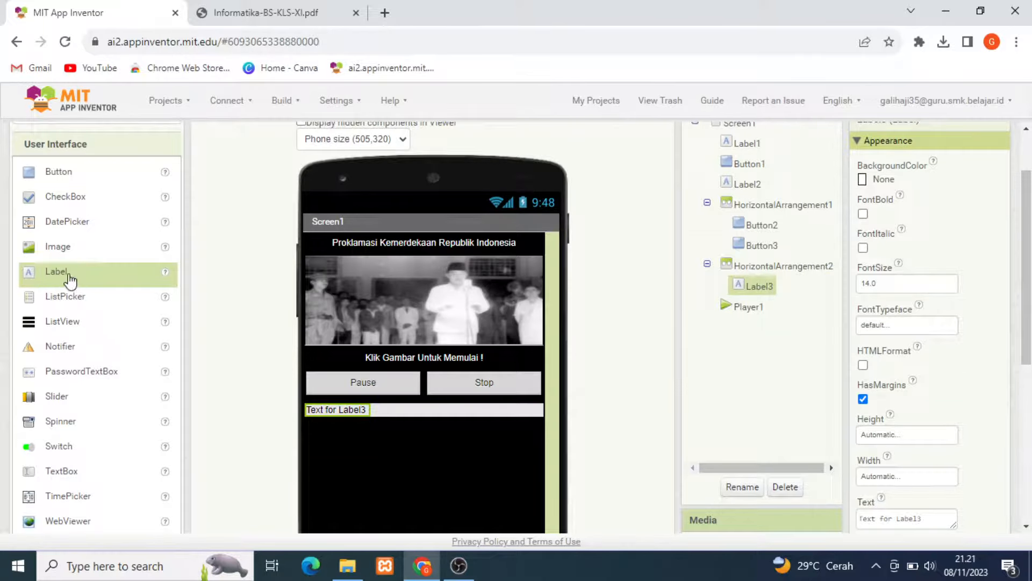
drag(71, 278, 407, 410)
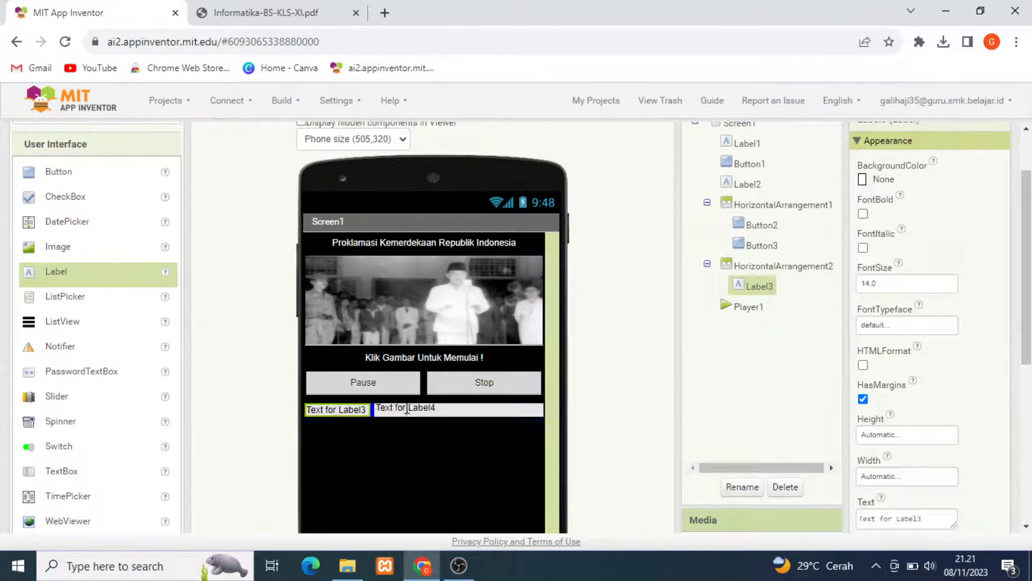
click(459, 437)
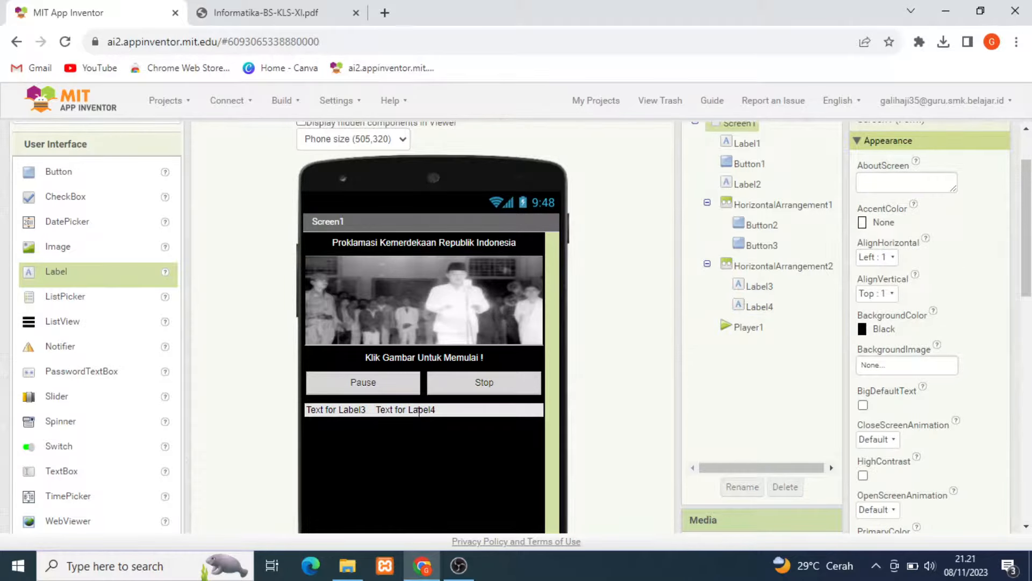
Set the width of both labels in the second horizontal arrangement to Fill parent.
click(419, 410)
click(323, 410)
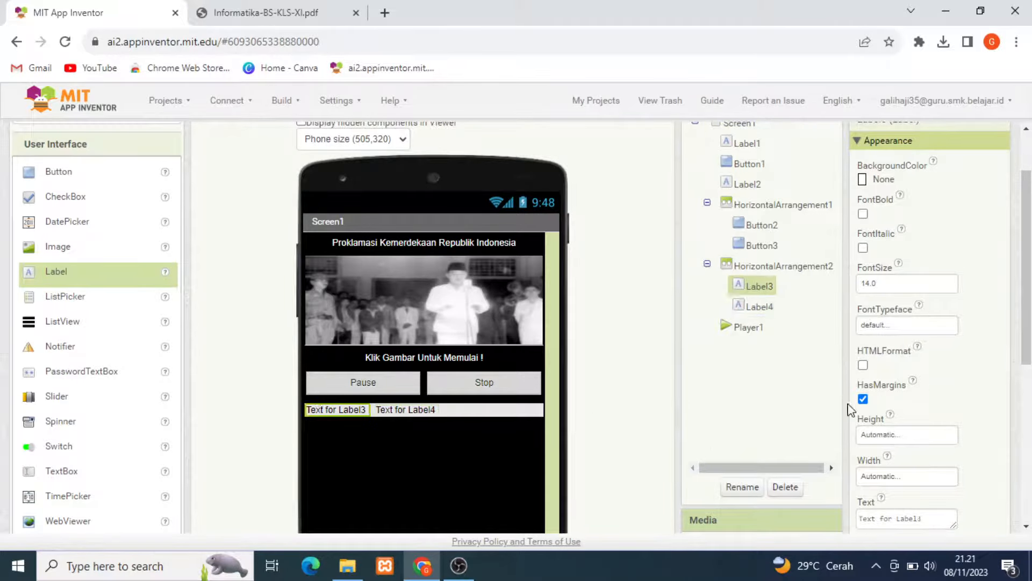
click(889, 475)
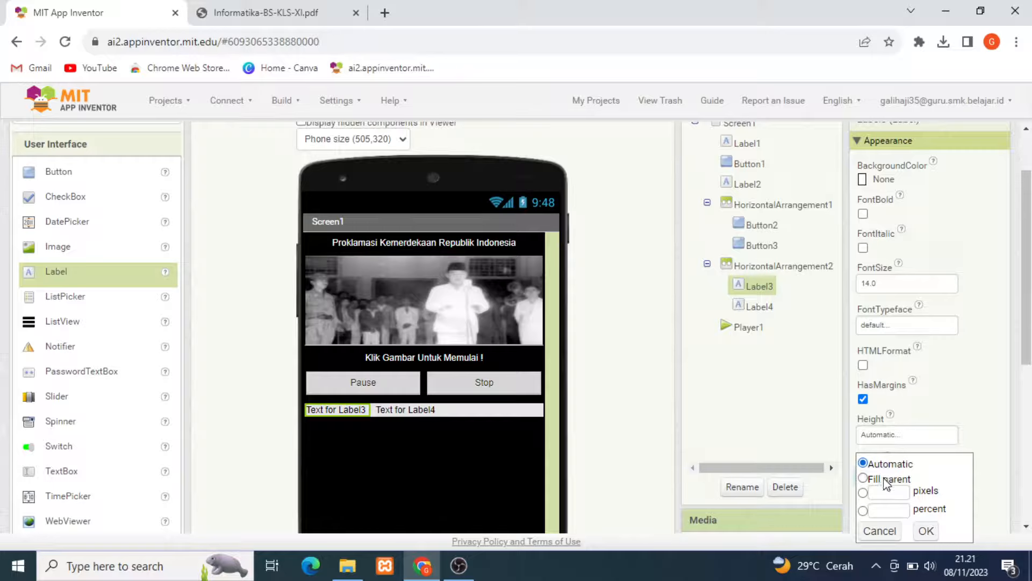
click(887, 480)
click(926, 531)
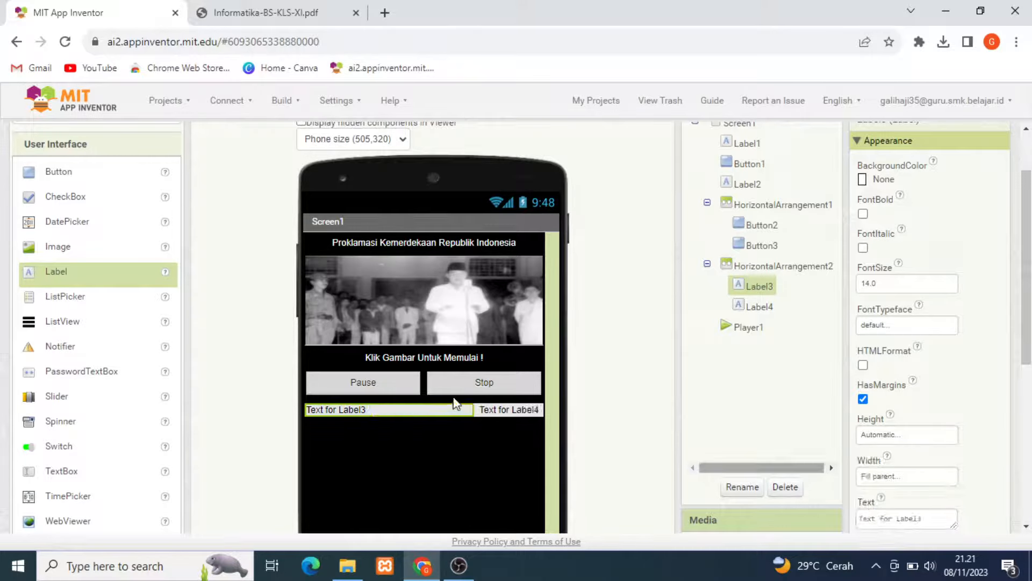
click(511, 411)
click(889, 477)
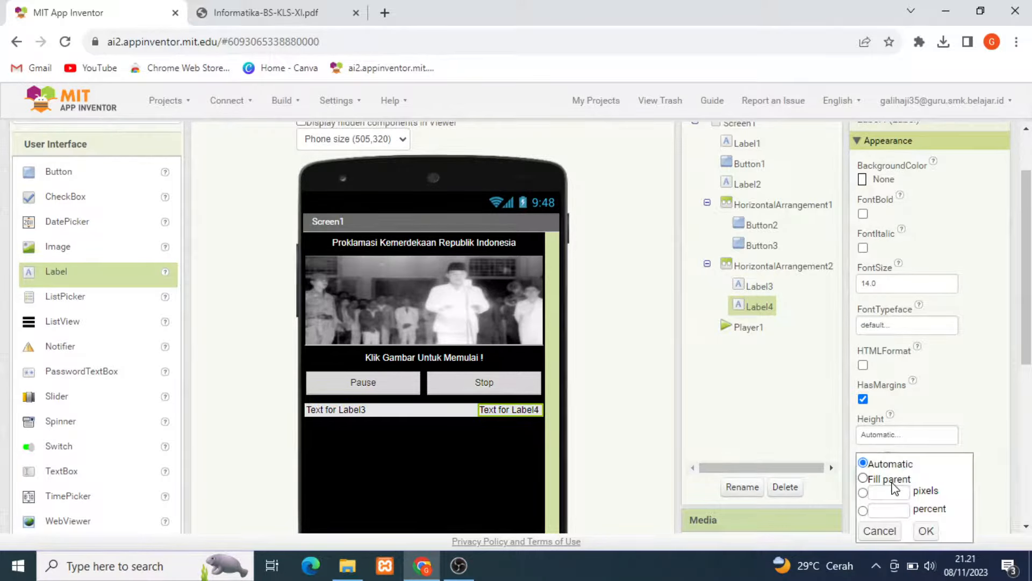
click(892, 483)
click(926, 531)
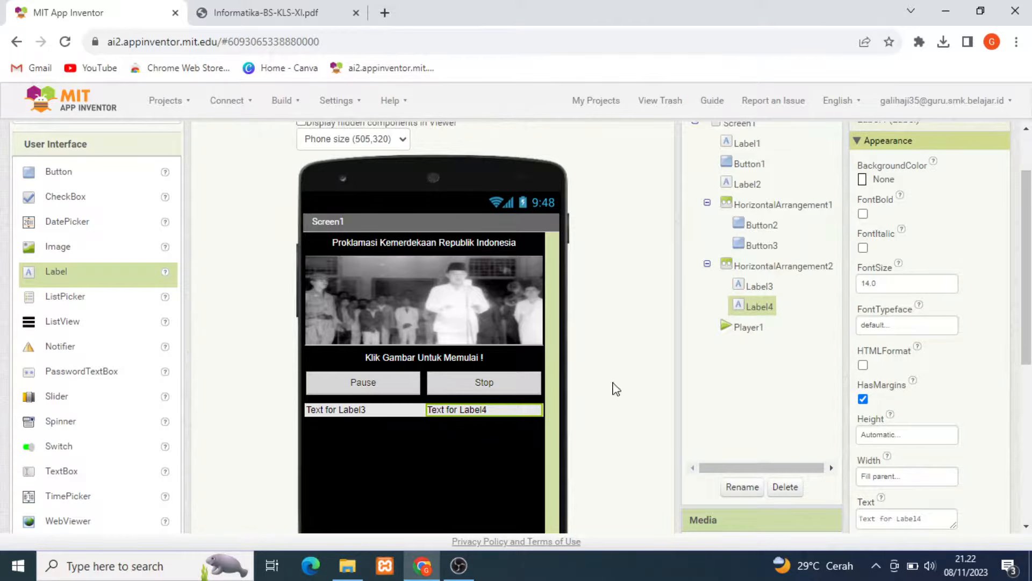
Set the text alignment of both labels in the second horizontal arrangement to center.
scroll(616, 388, down, 3)
click(351, 260)
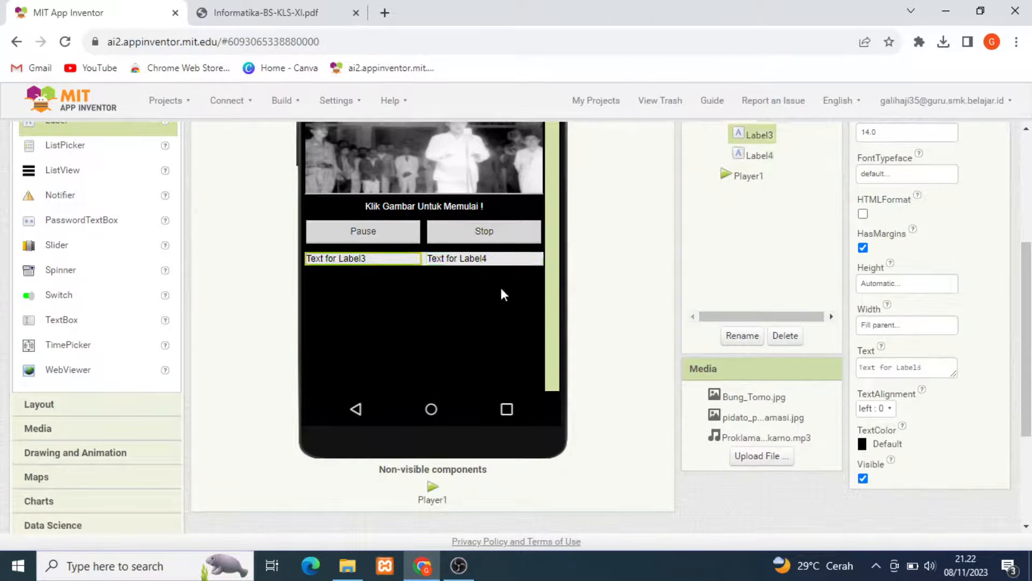
click(884, 409)
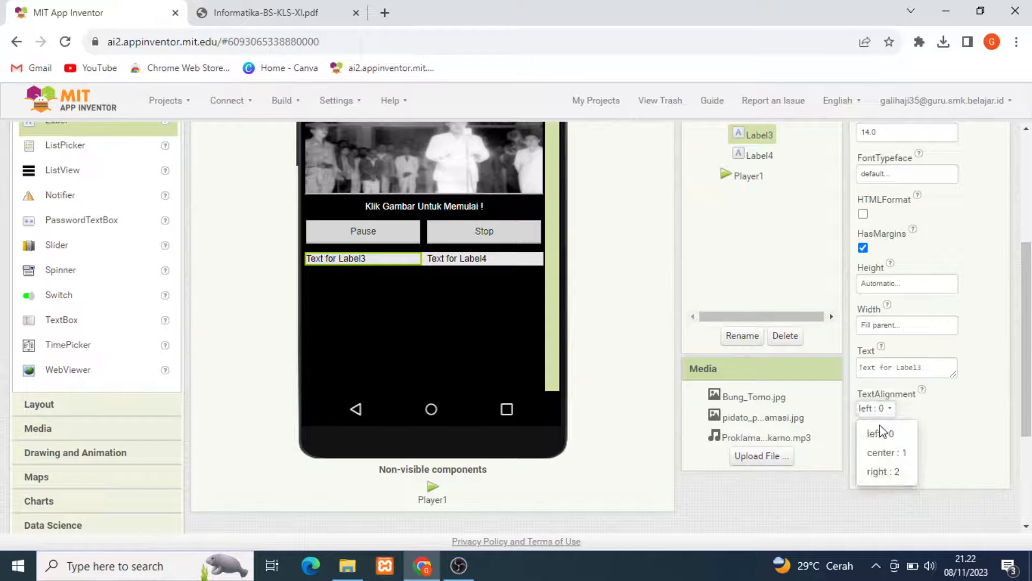
click(883, 452)
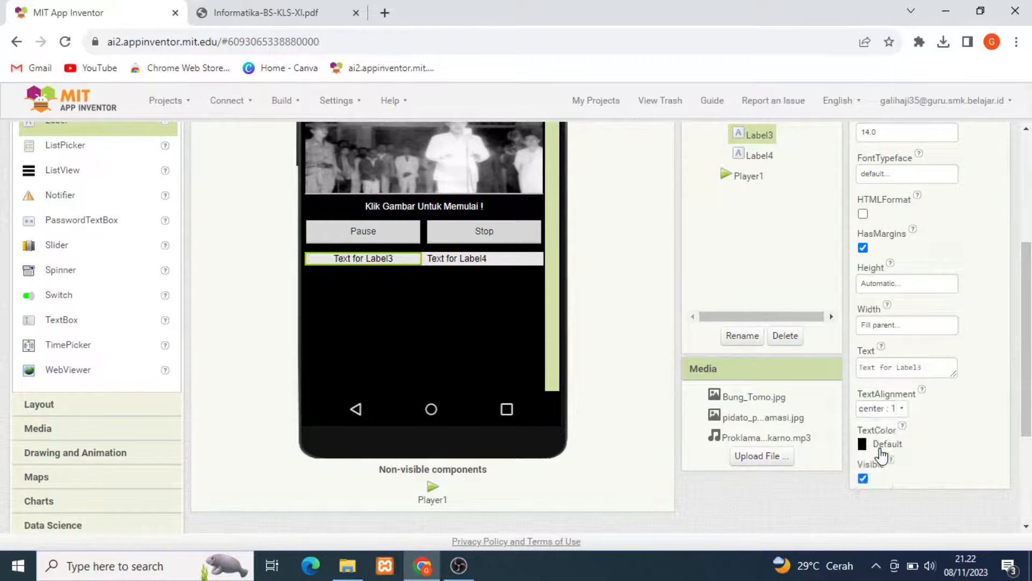
click(462, 261)
click(877, 409)
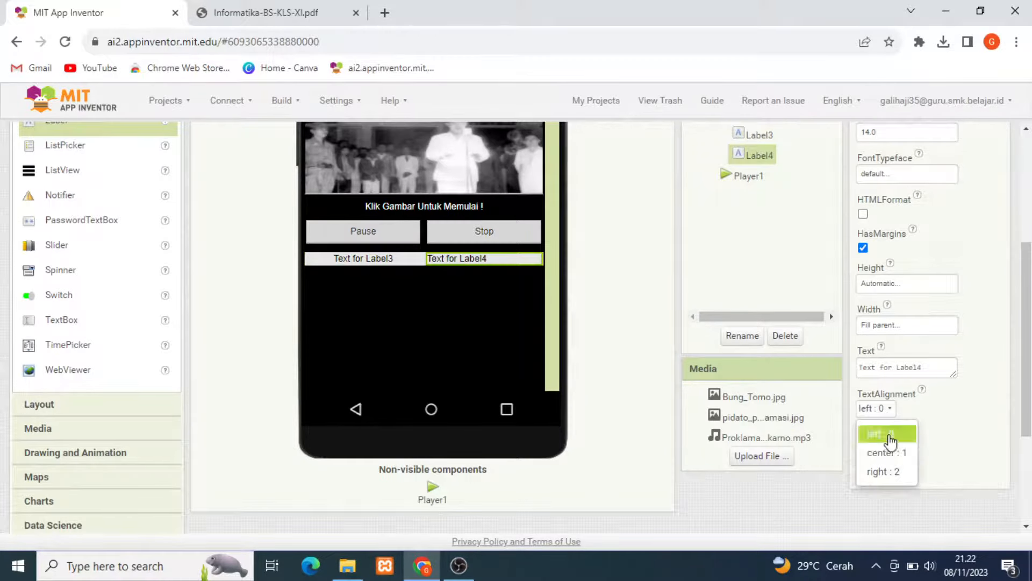
click(884, 452)
Look through the Media components and inspect the image, Pause and Stop buttons on Screen1.
scroll(331, 291, up, 2)
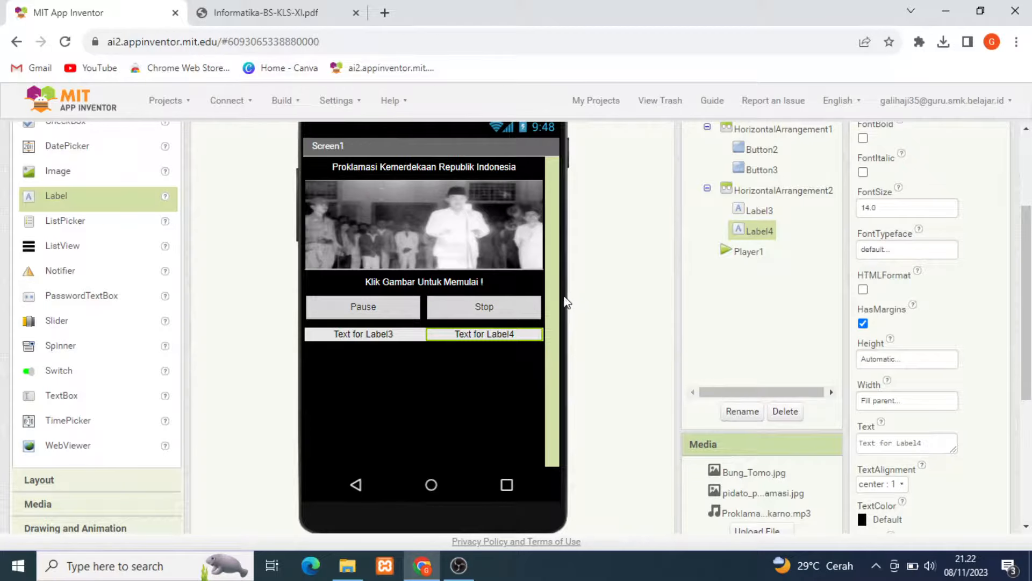
scroll(735, 313, up, 3)
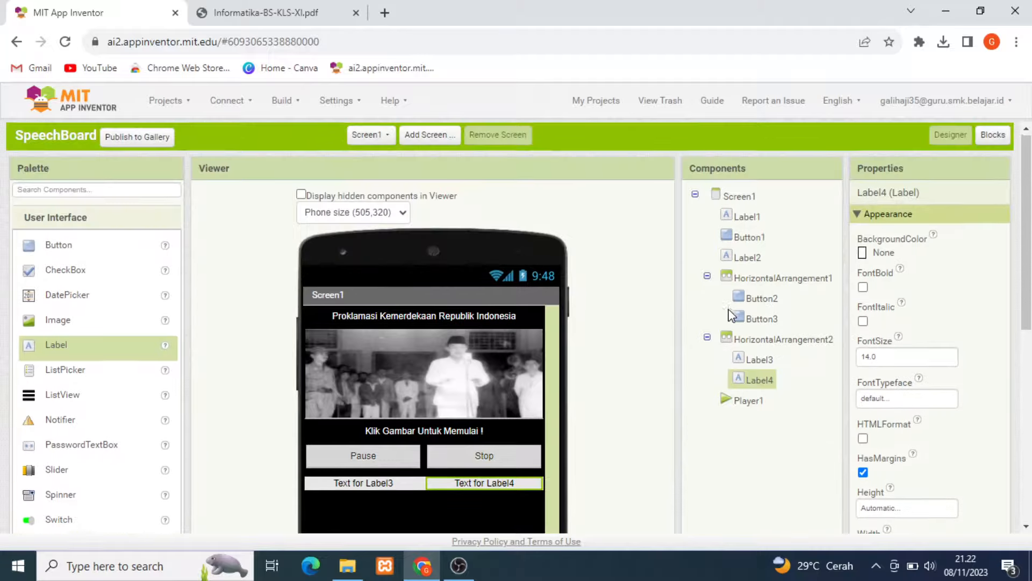
scroll(732, 311, down, 1)
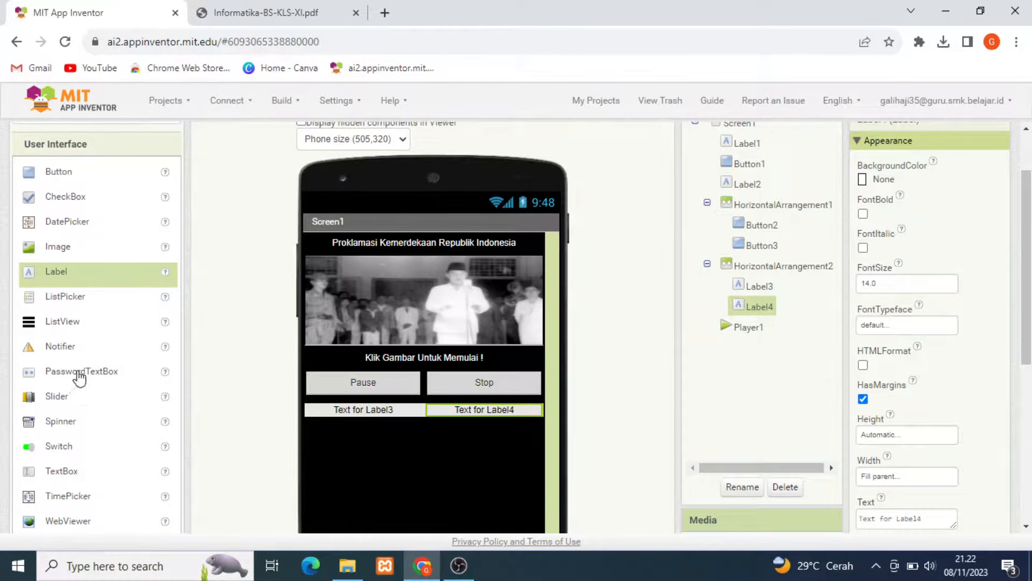
scroll(199, 438, down, 3)
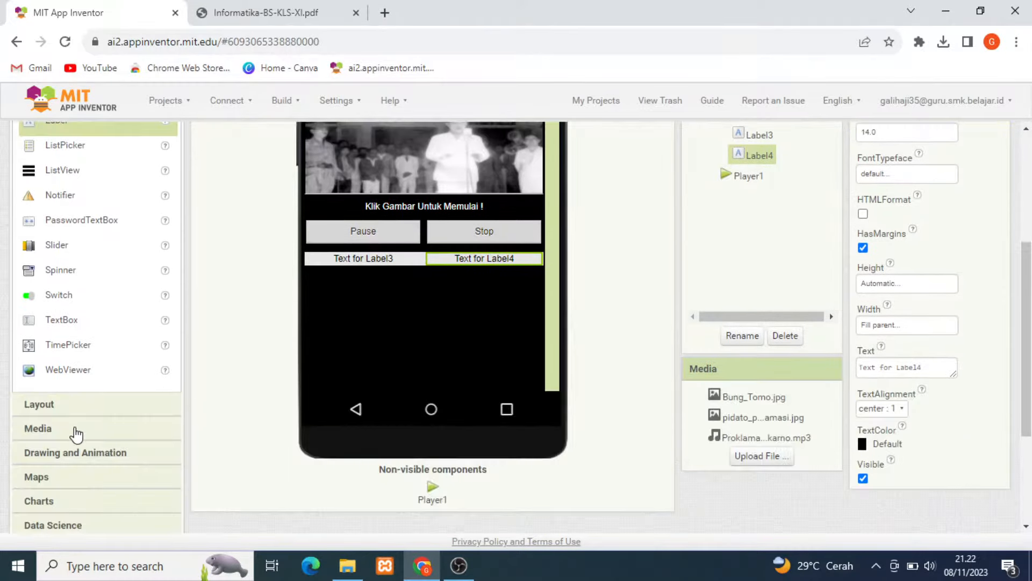
click(75, 429)
scroll(70, 430, down, 2)
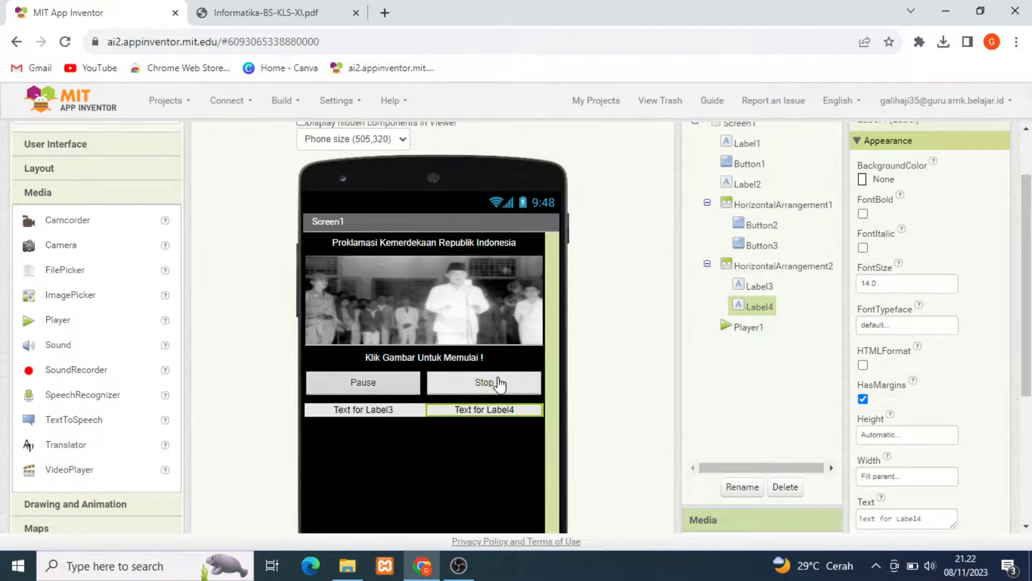
click(405, 386)
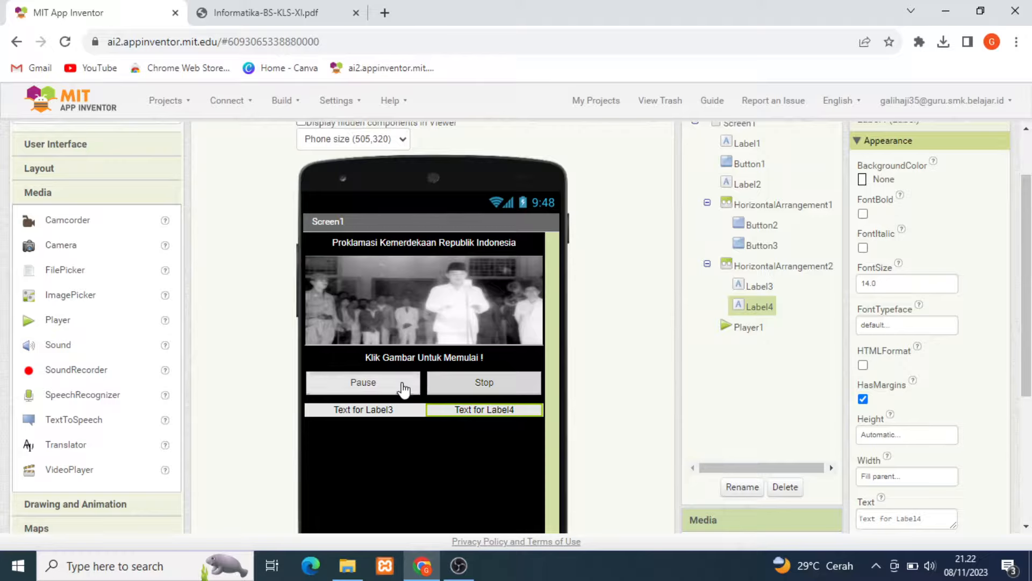
click(502, 387)
click(355, 394)
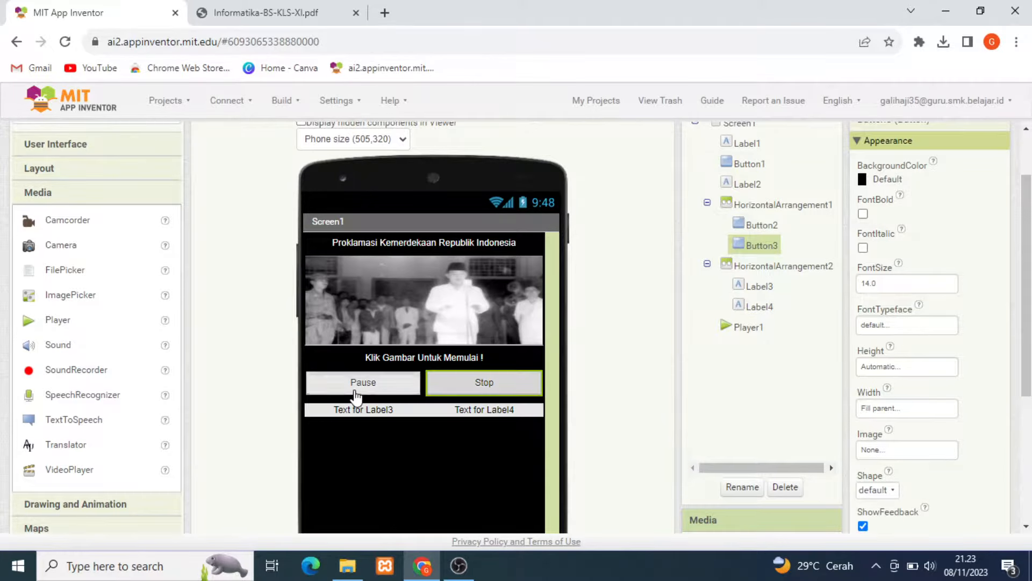
click(475, 396)
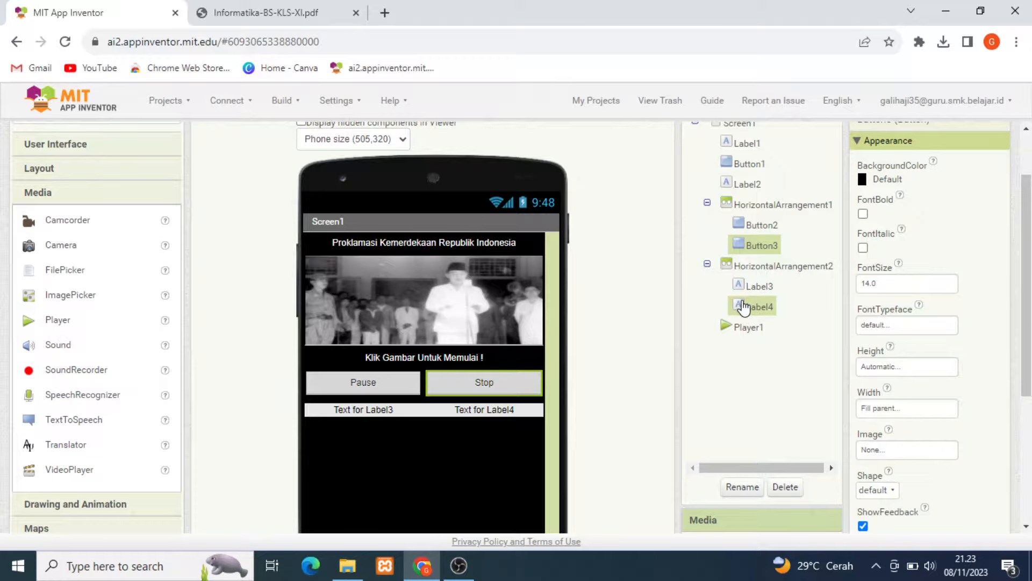
scroll(743, 306, up, 2)
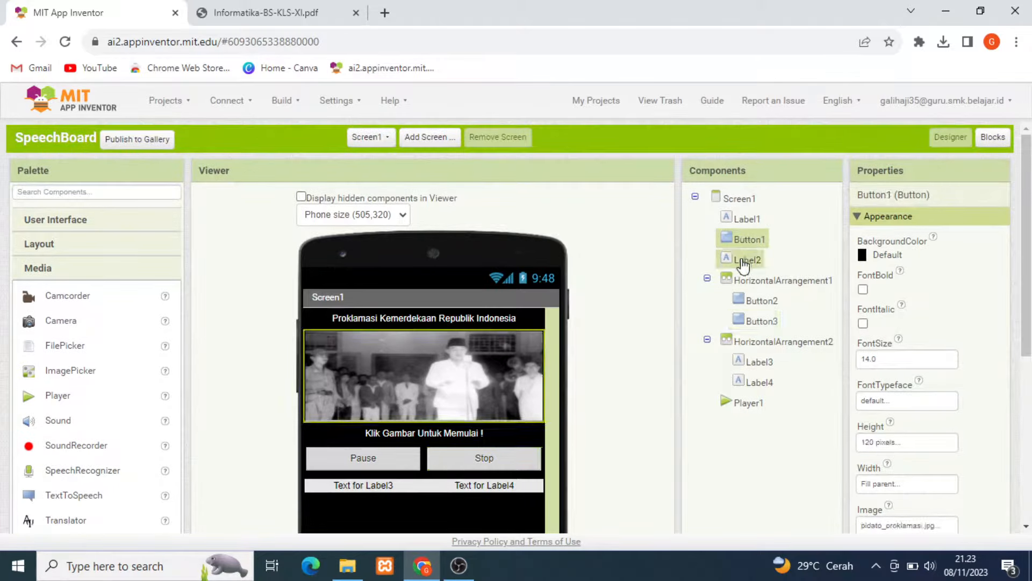
click(744, 303)
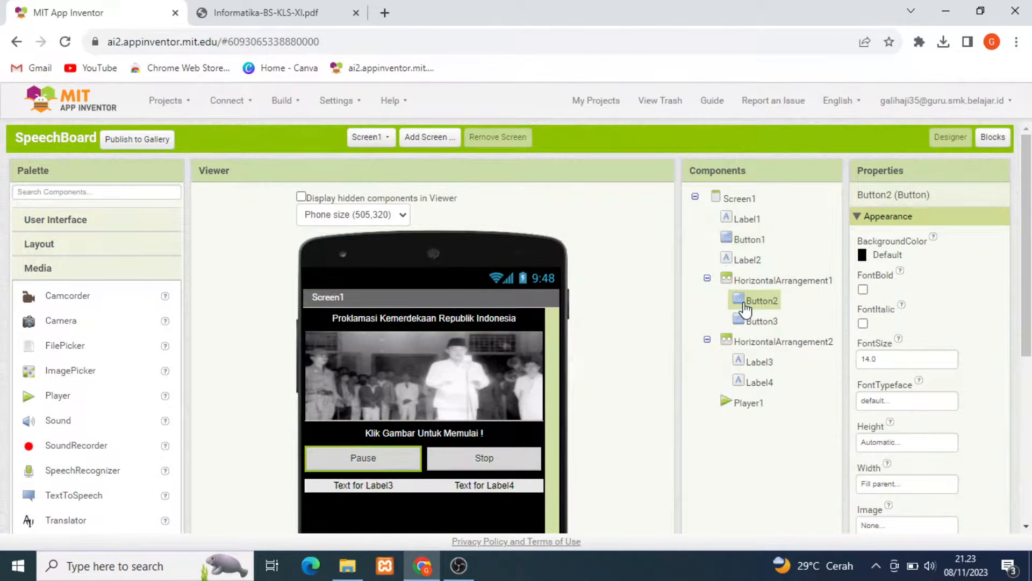
Review the click-event blocks of the three buttons and the component list in the Blocks editor.
click(1002, 138)
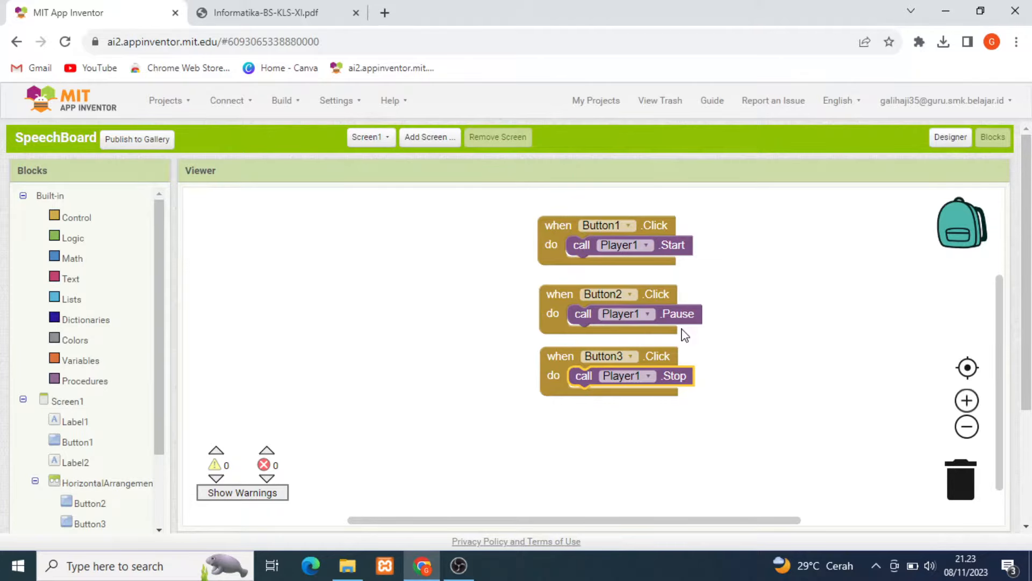
scroll(269, 435, down, 1)
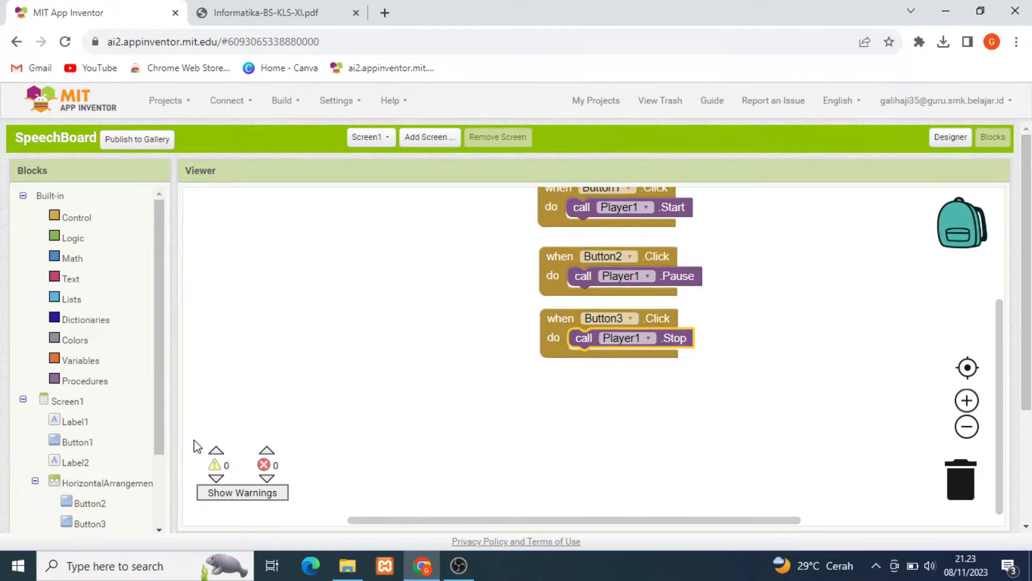
scroll(117, 464, down, 2)
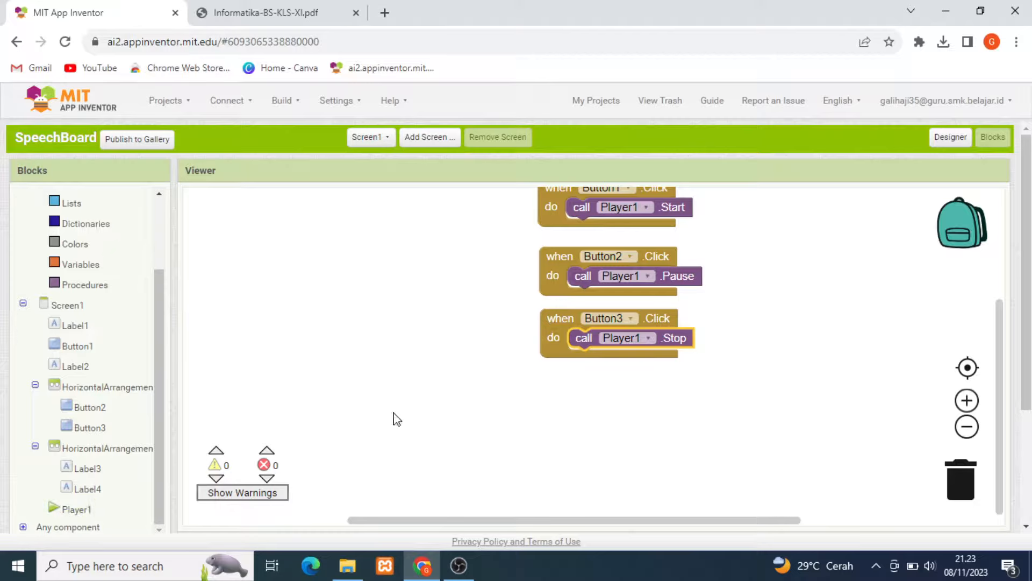
scroll(708, 372, up, 2)
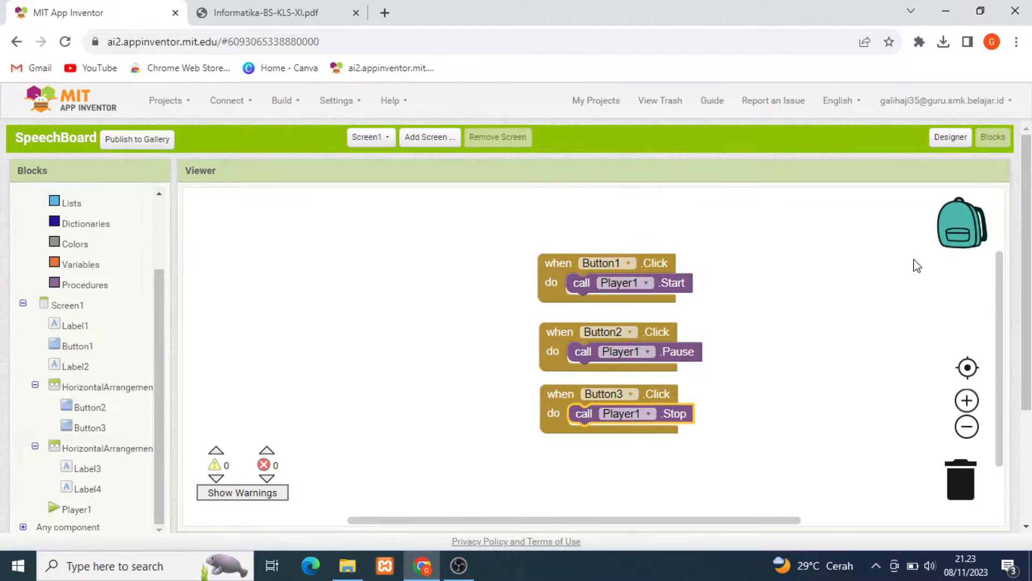
Compare the Pause and Stop buttons and the two labels in the designer with the app sketch on page 228 of Informatika-BS-KLS-XI.pdf.
click(950, 137)
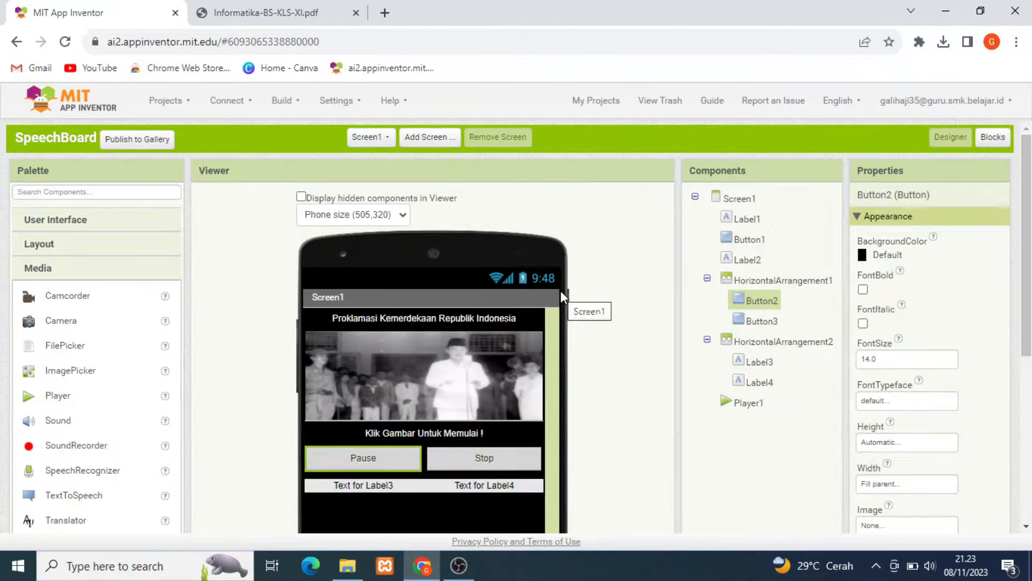
scroll(576, 319, down, 3)
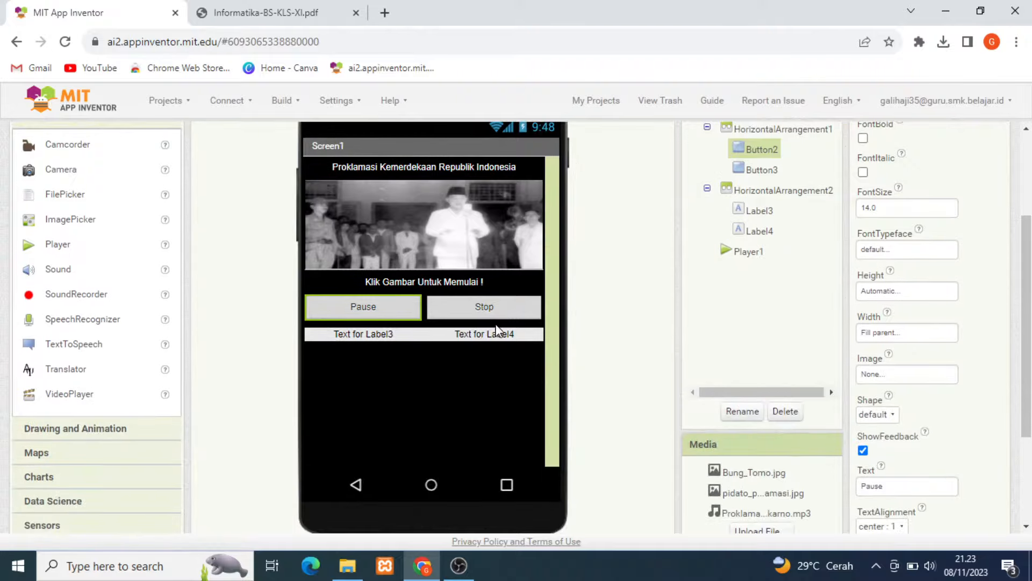
click(485, 336)
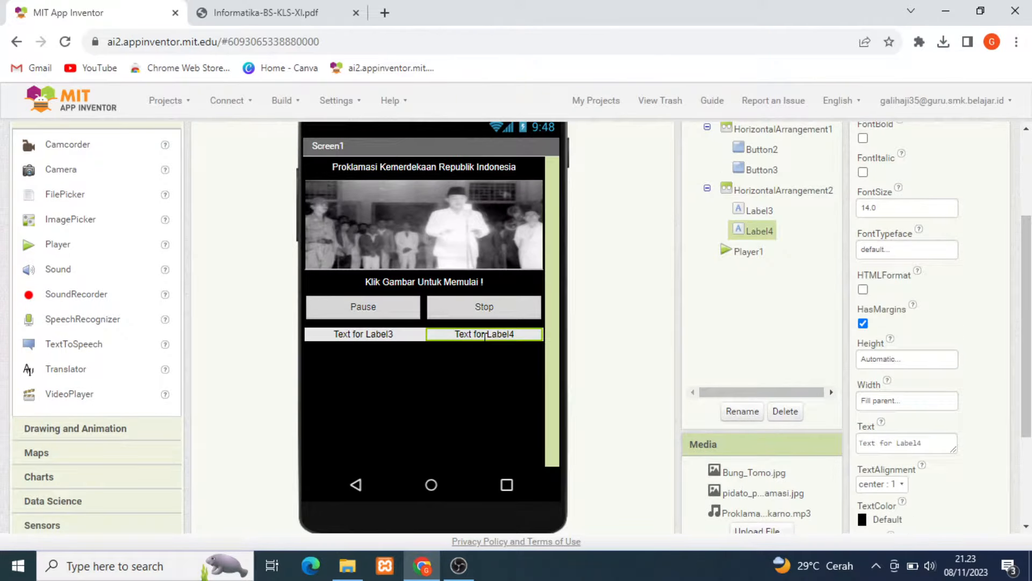
click(226, 12)
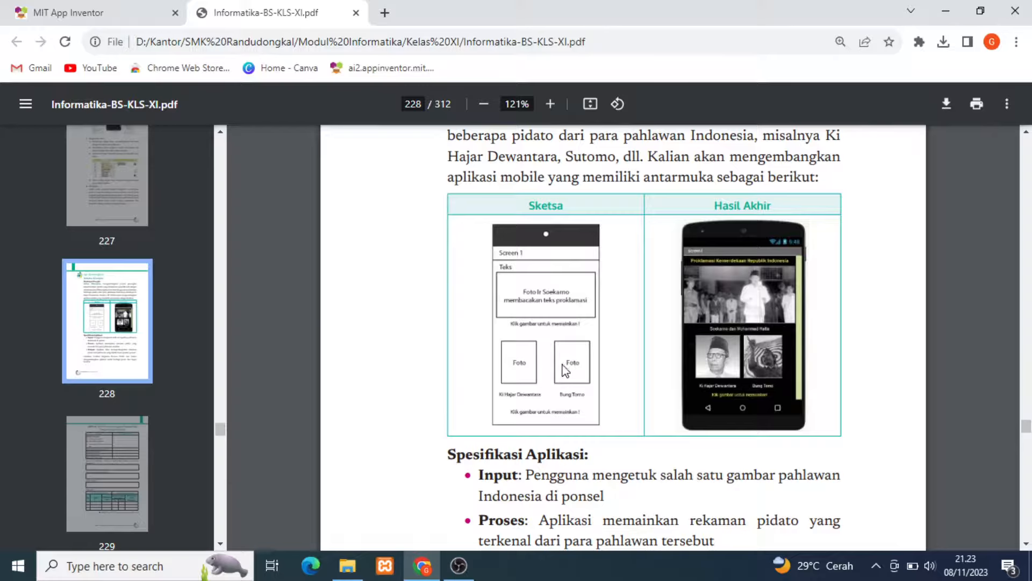
click(57, 12)
click(352, 312)
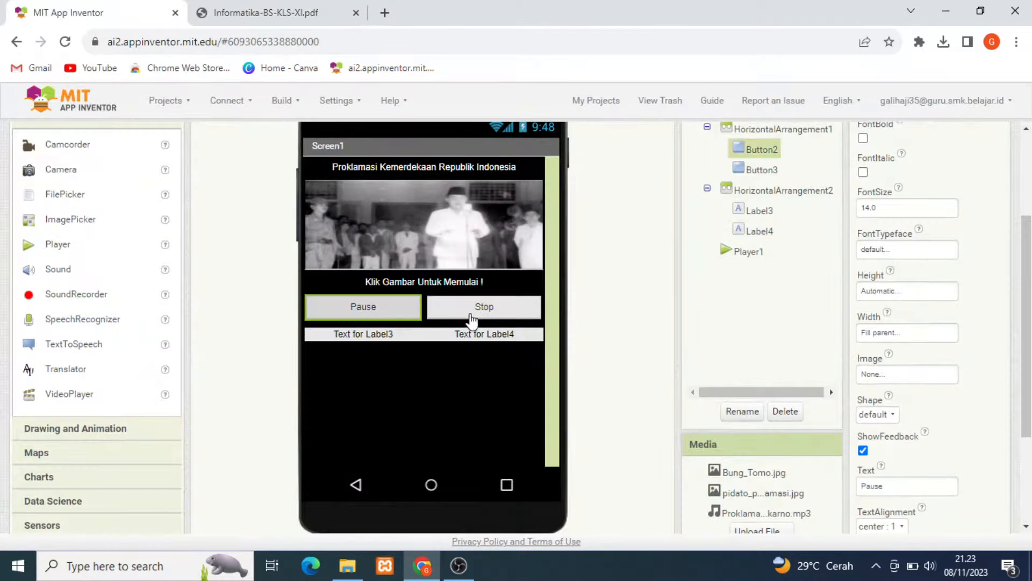
click(484, 310)
click(277, 14)
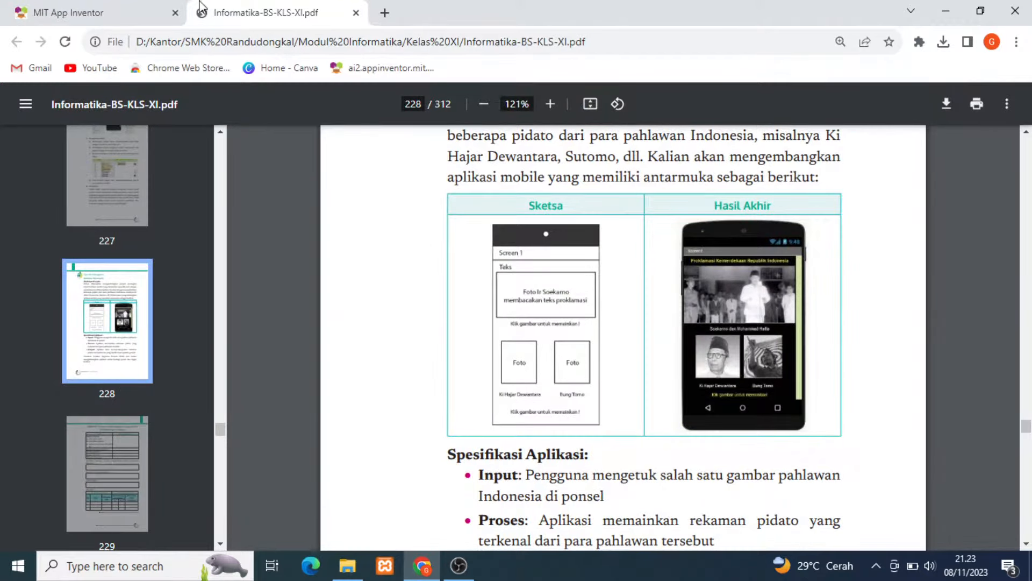
click(81, 12)
click(414, 335)
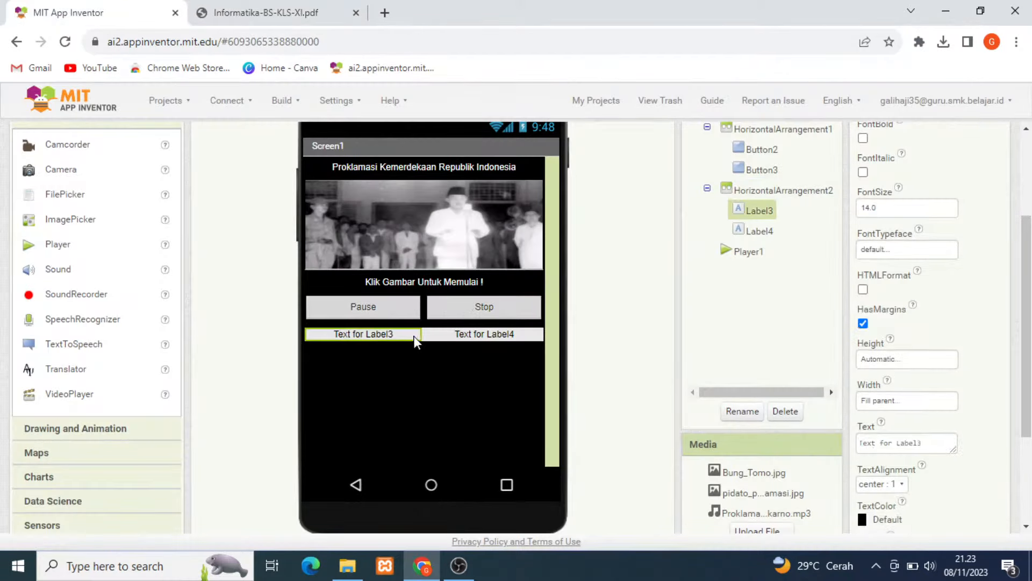
click(462, 334)
click(271, 12)
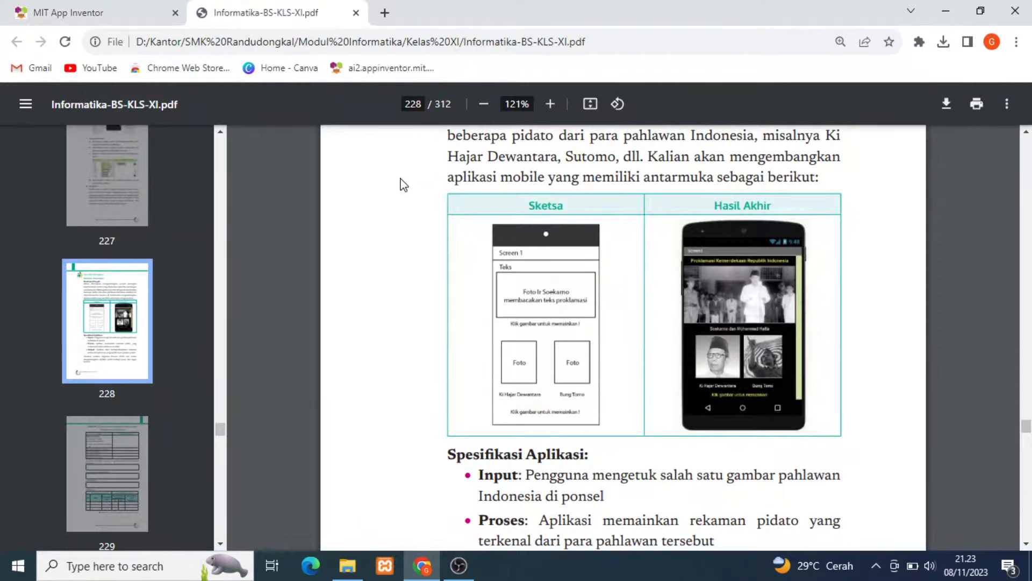
click(110, 10)
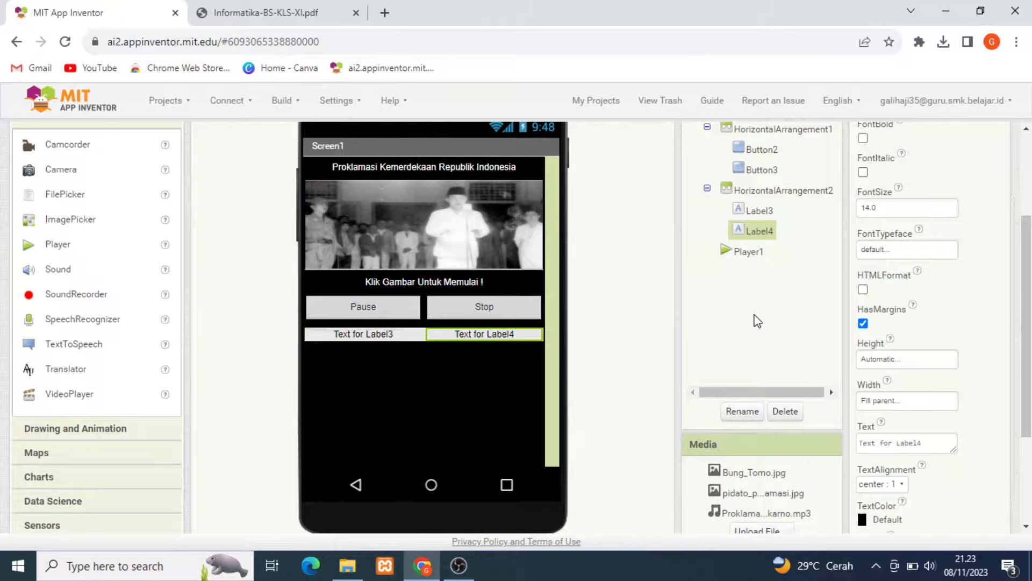
Return to the Blocks editor and check what the Player1 Pause call in the Button2 click event does.
scroll(757, 321, up, 2)
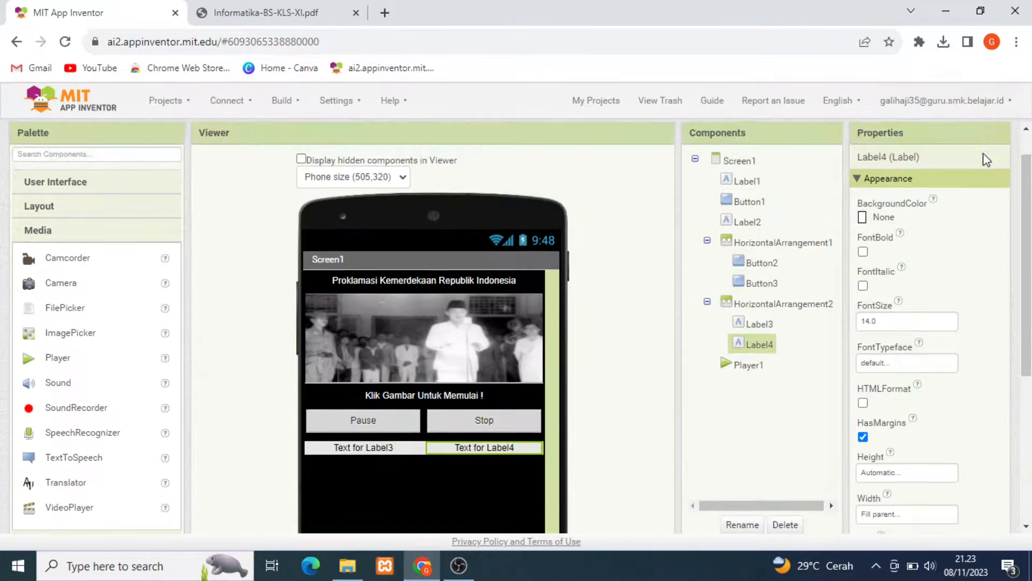
scroll(987, 159, up, 1)
click(993, 138)
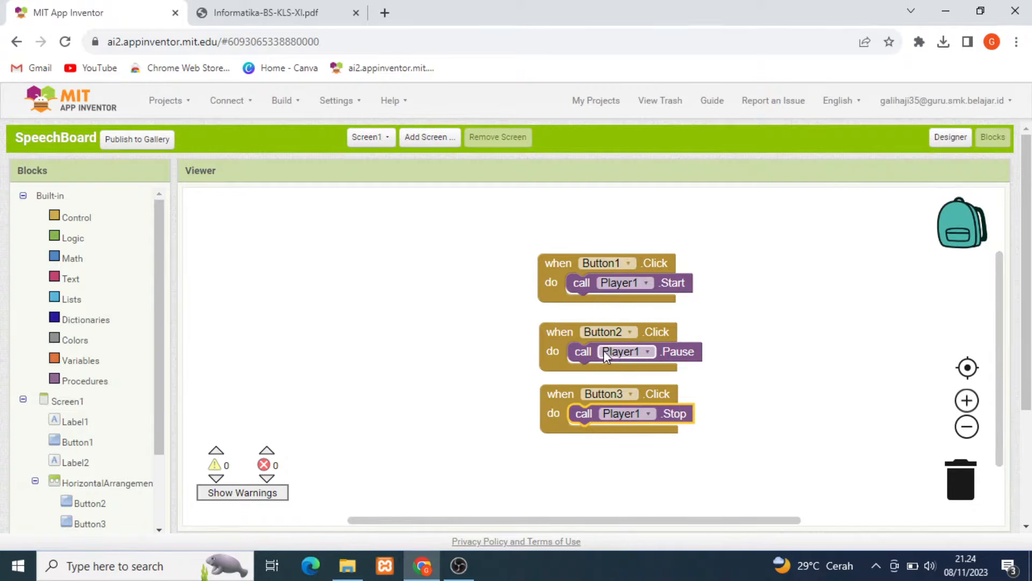
mouse_move(676, 357)
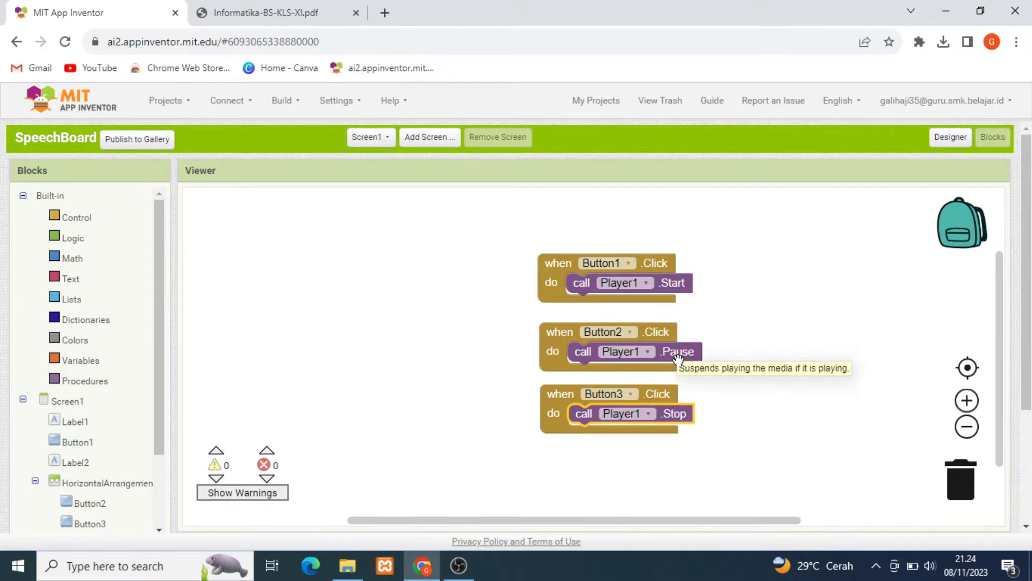
Add a second Player component to Screen1 in the designer and try to upload a source file for it.
scroll(111, 439, down, 3)
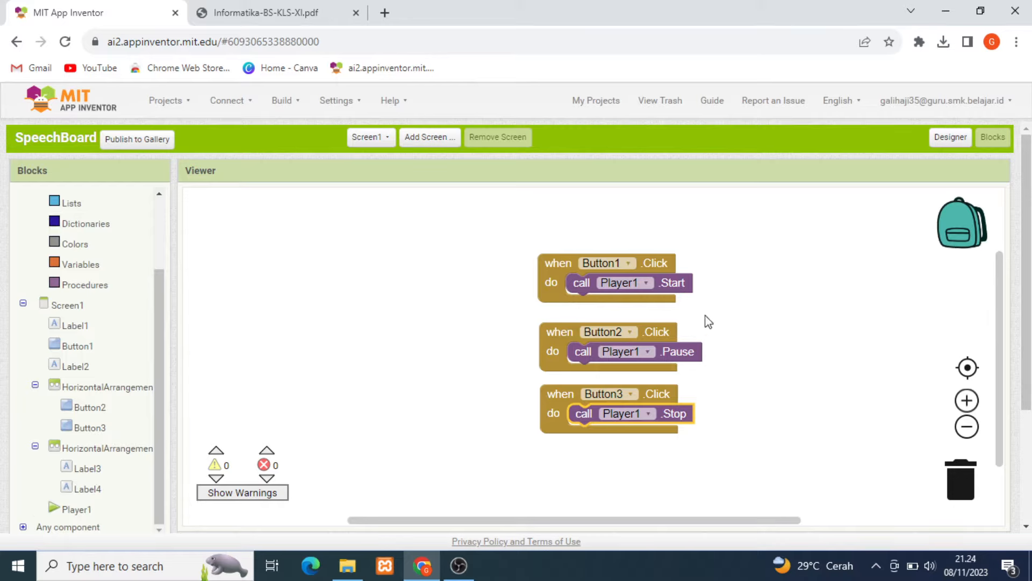
click(949, 143)
scroll(145, 415, down, 5)
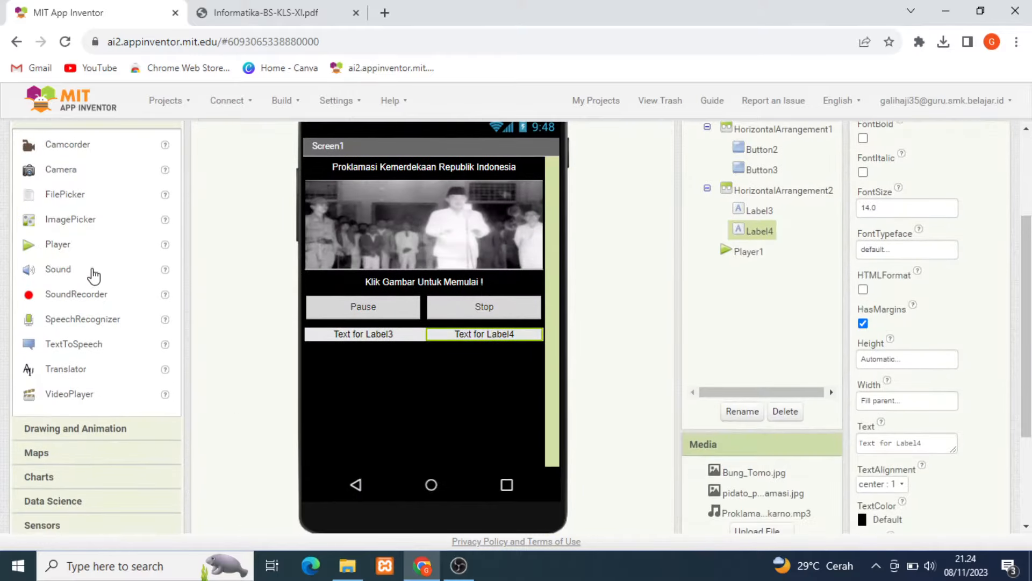
drag(63, 250, 356, 373)
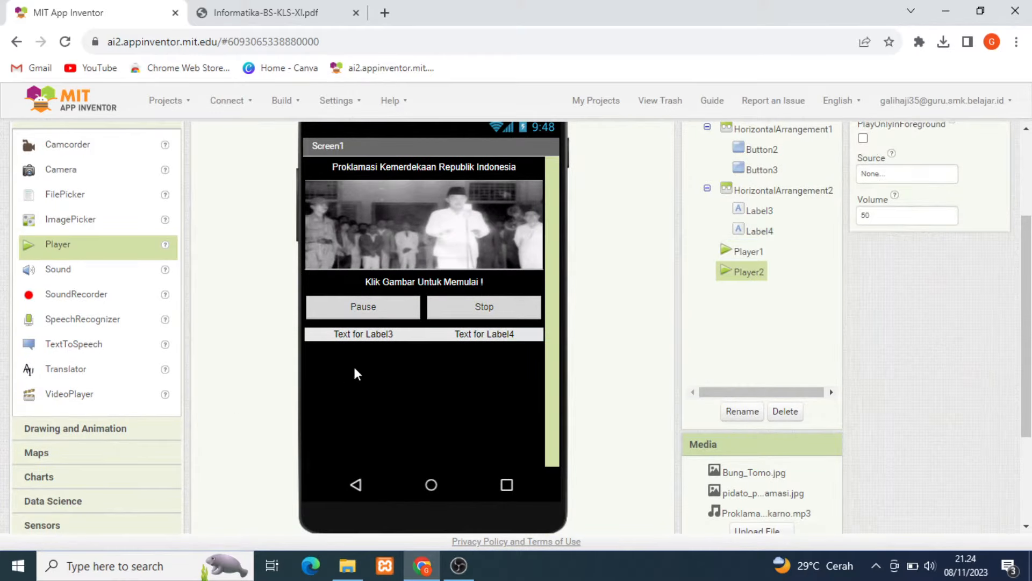
click(888, 173)
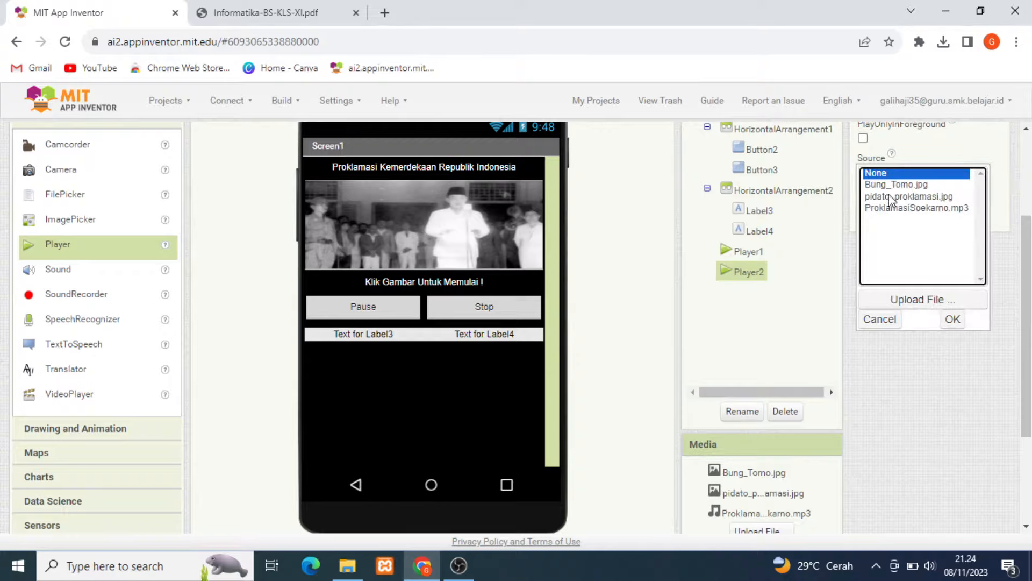
click(916, 301)
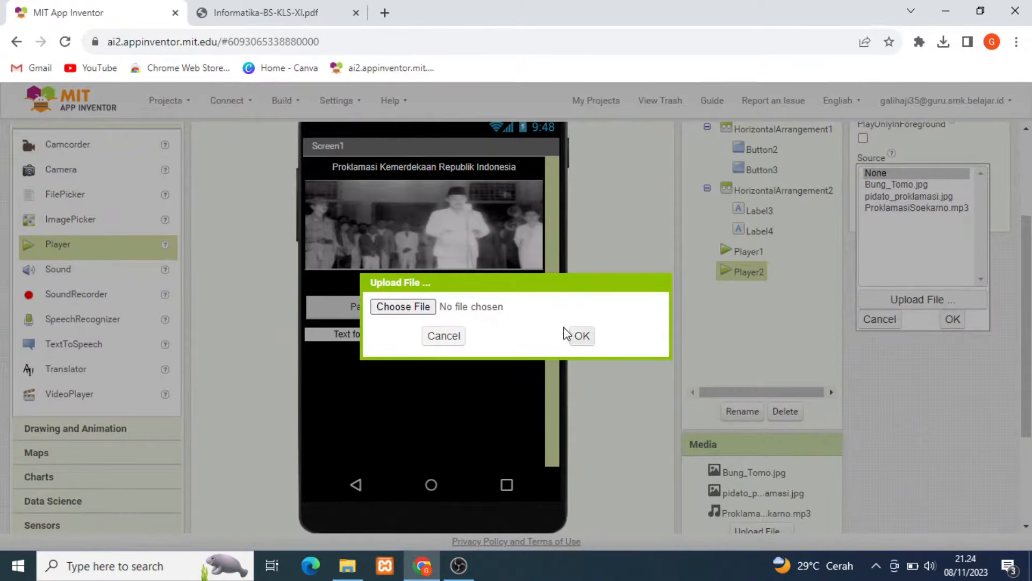
click(444, 336)
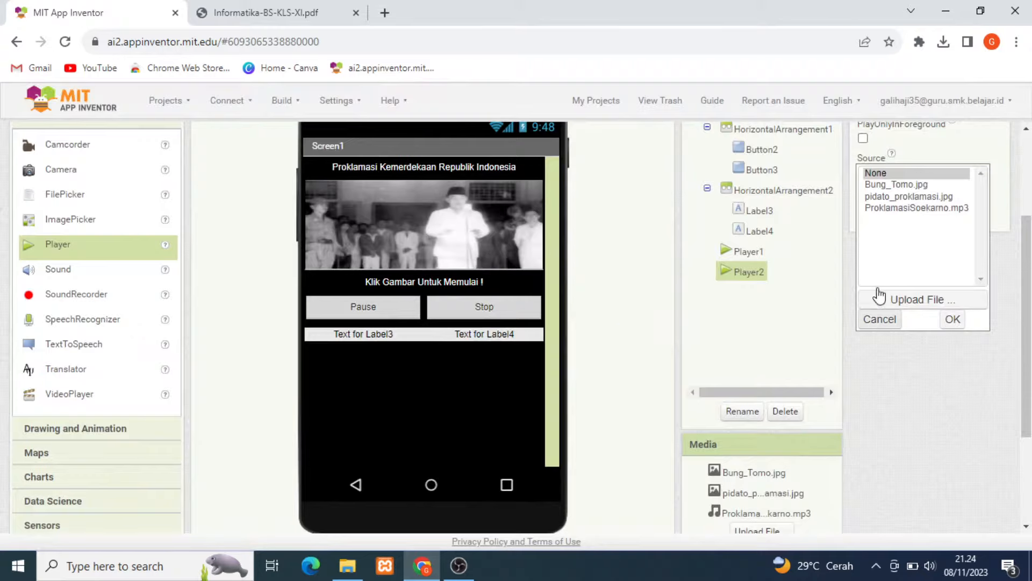
scroll(669, 277, up, 3)
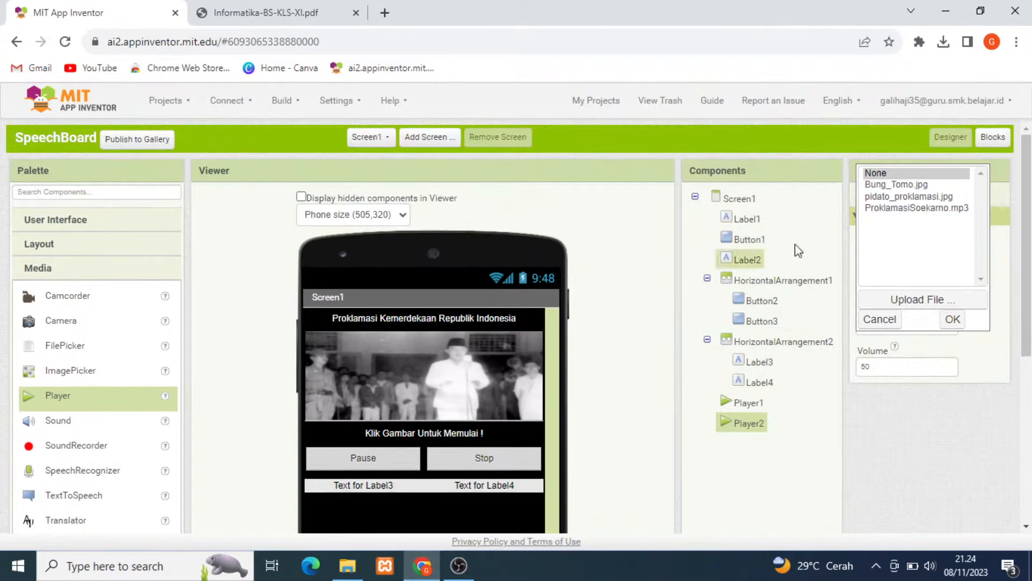
Compare the three button click-event blocks in the Blocks editor with the app sketch on page 228 of Informatika-BS-KLS-XI.pdf.
click(995, 138)
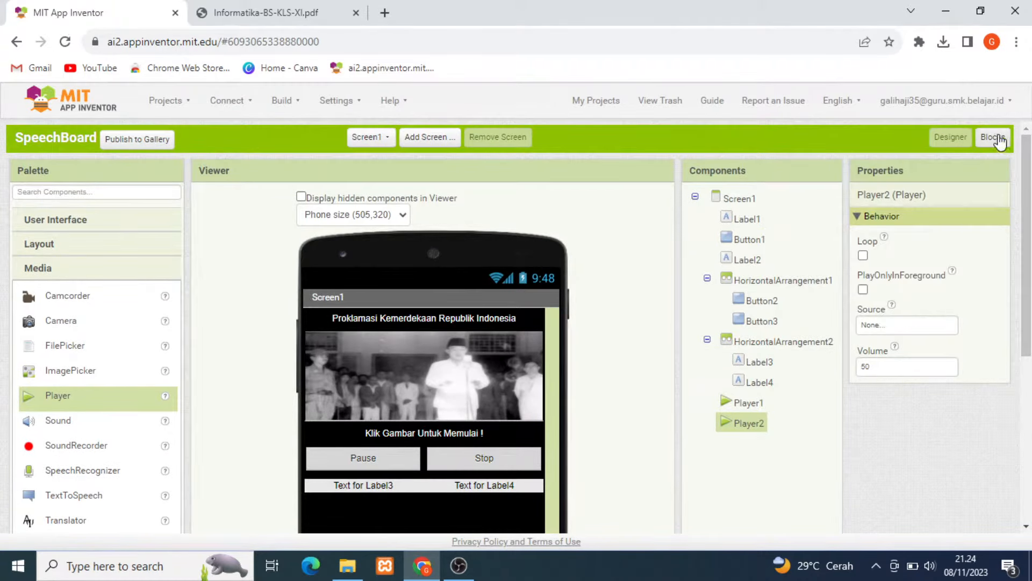
click(993, 137)
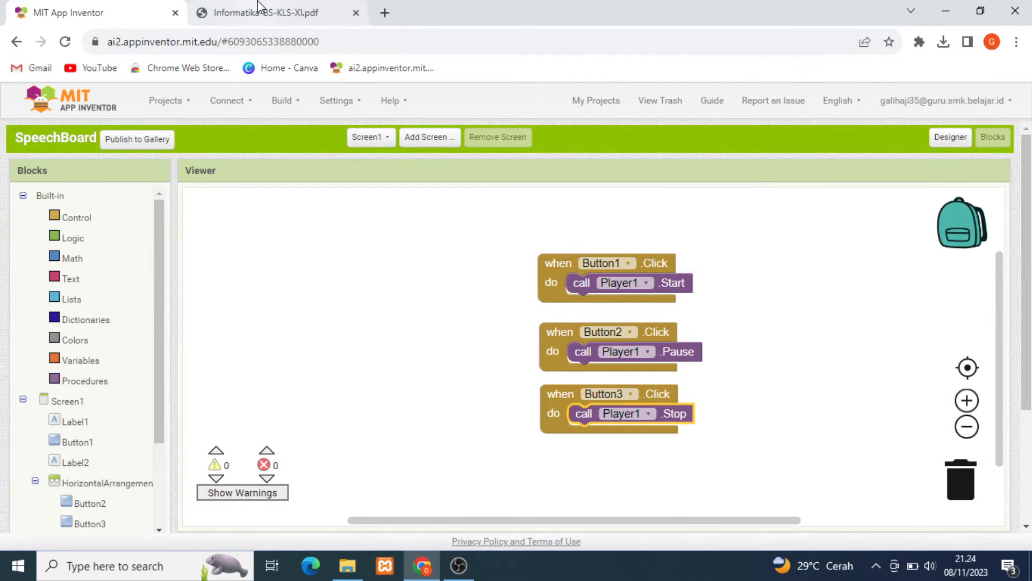
click(268, 13)
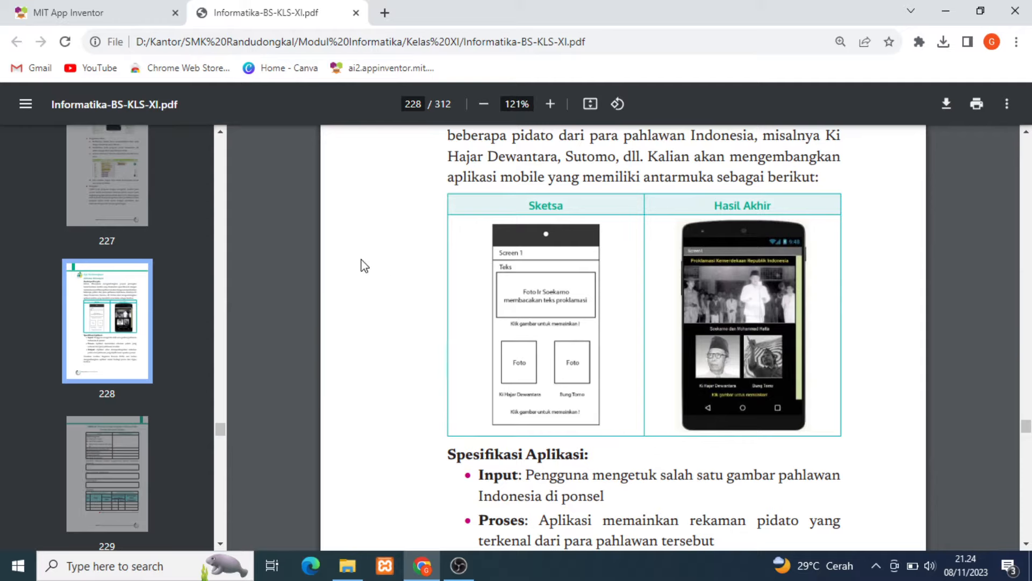
click(102, 7)
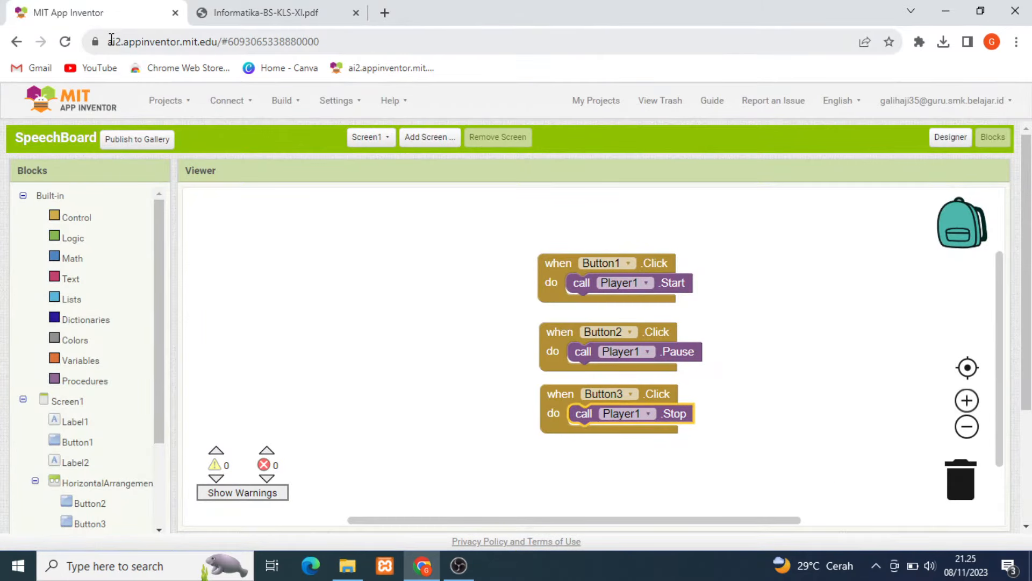
Delete HorizontalArrangement2 and its two labels from Screen1 in the designer.
click(950, 141)
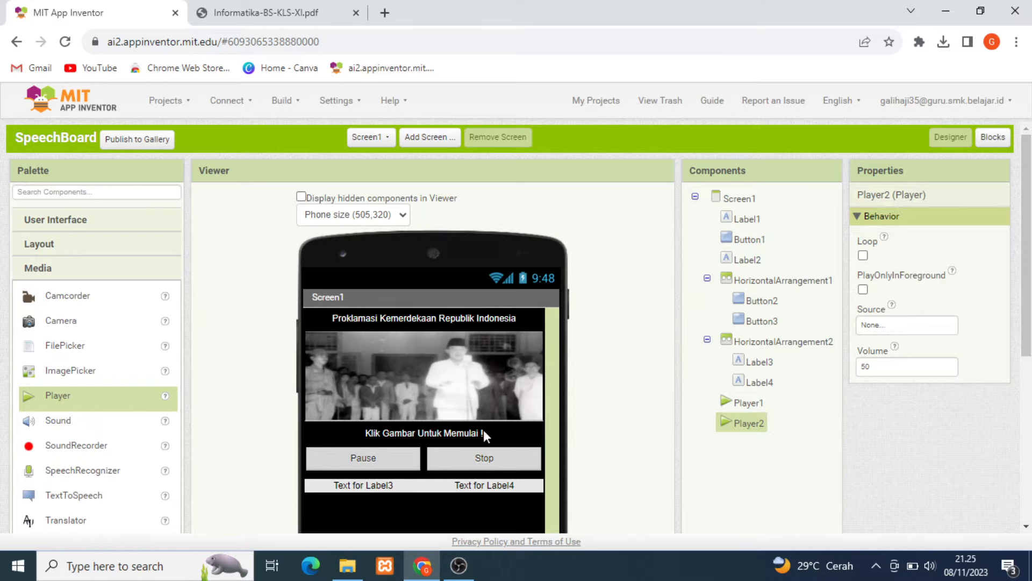
click(782, 344)
scroll(818, 376, down, 2)
click(785, 486)
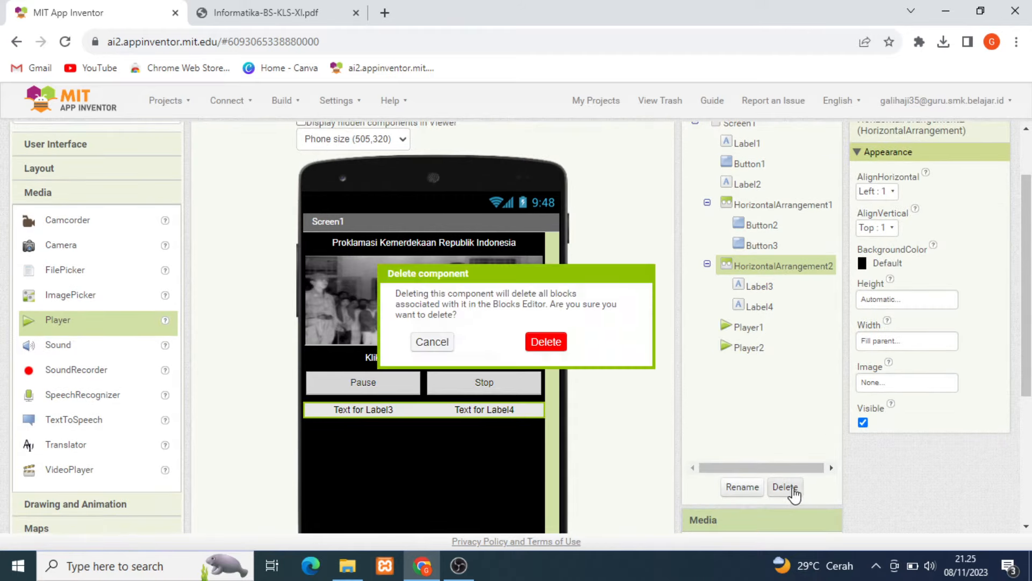
click(546, 343)
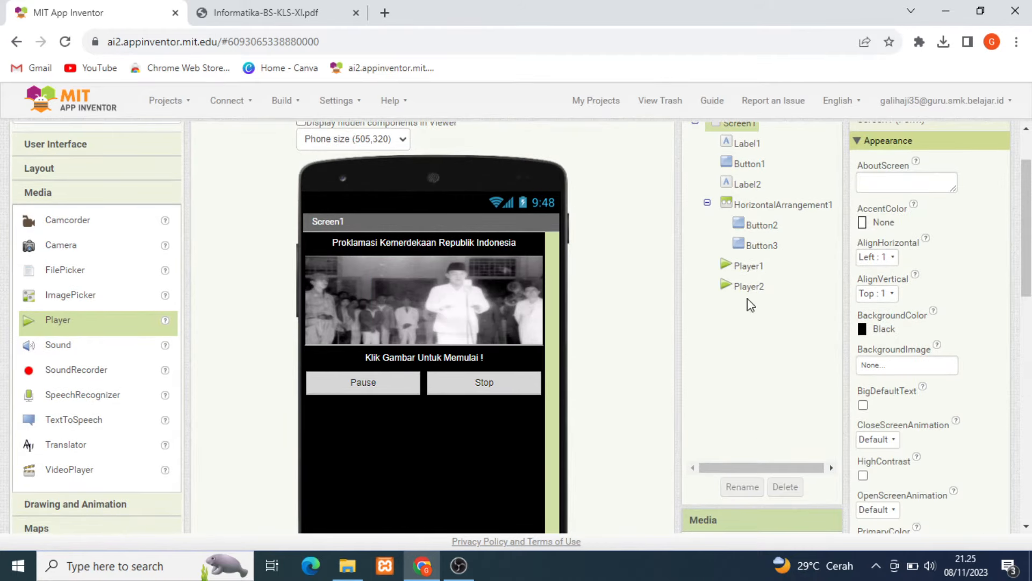
Delete the Player2 component from Screen1.
click(783, 208)
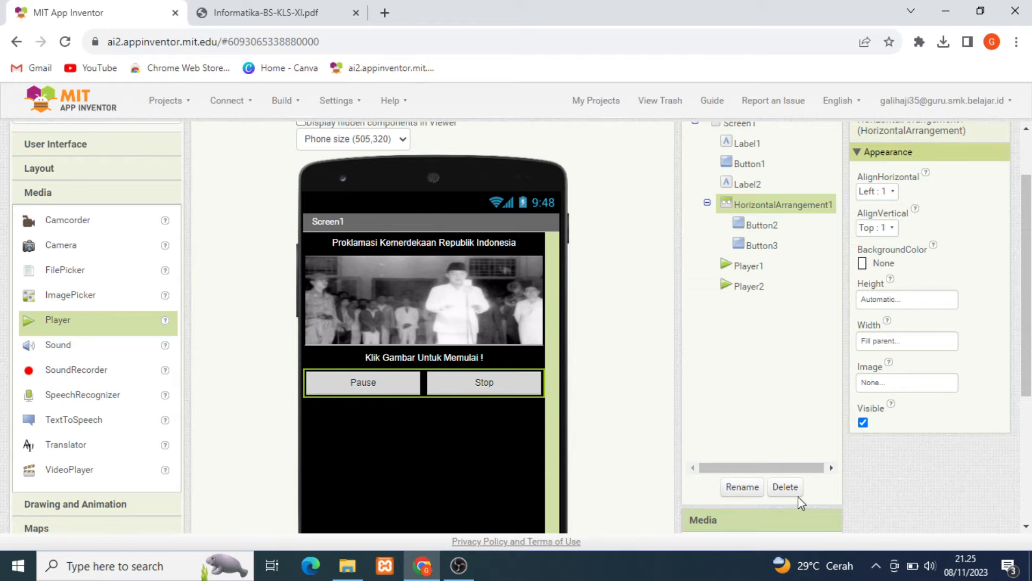
click(748, 286)
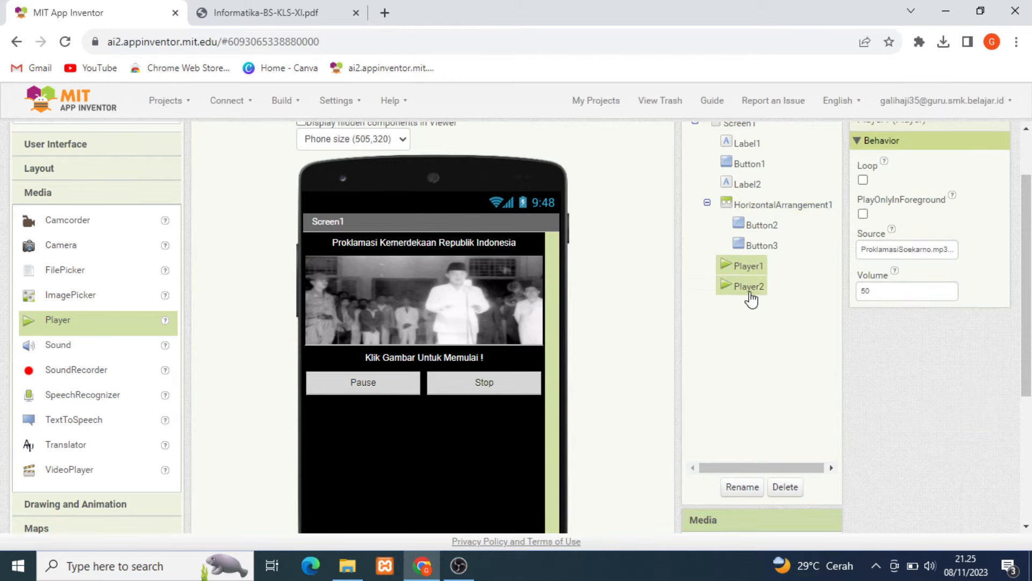
click(785, 486)
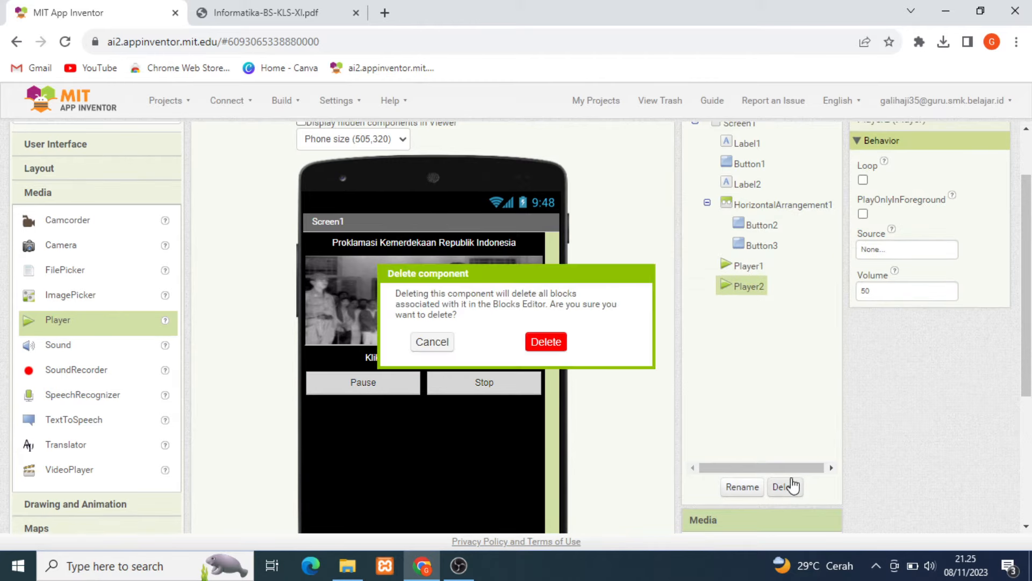
click(548, 342)
scroll(775, 371, up, 2)
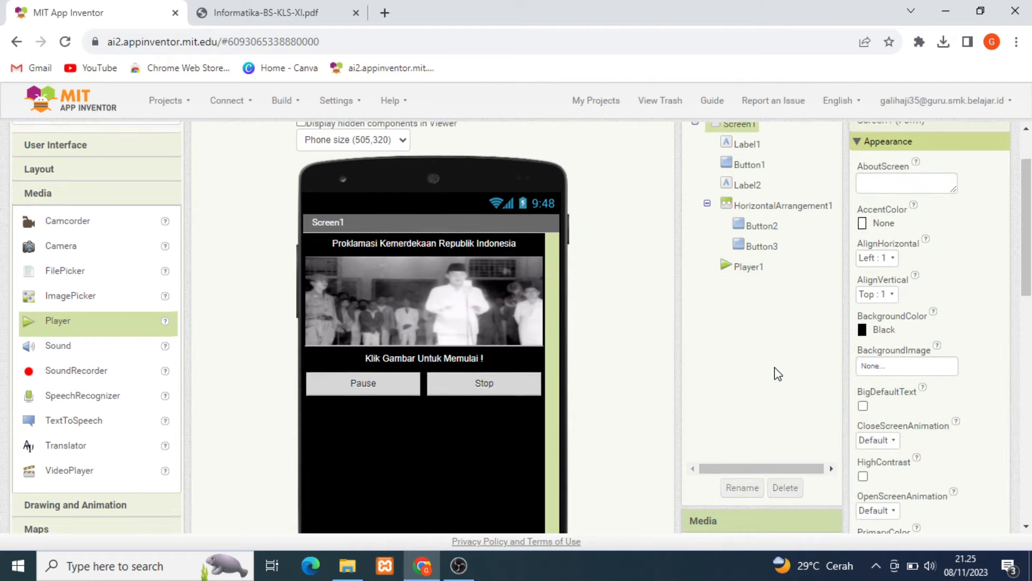